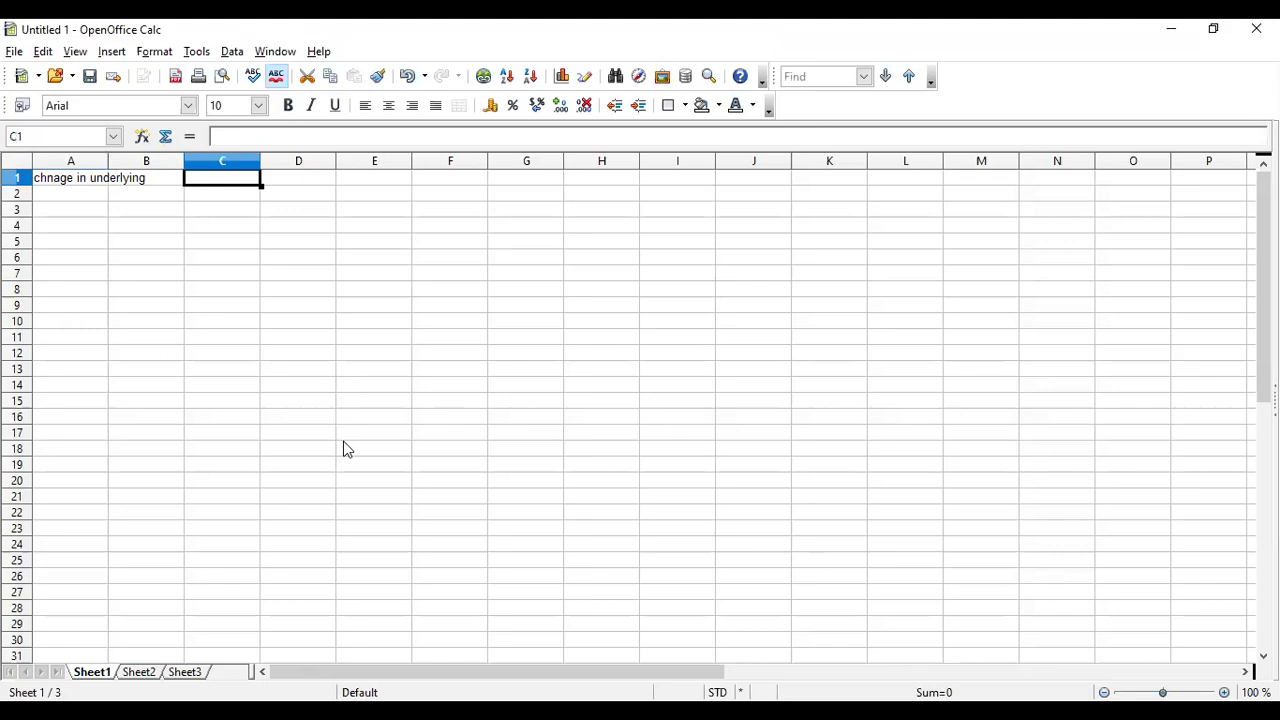
- Enter 10 in C1 as the change in underlying and the label "chnage in option price" in A2
type("10")
key("Return")
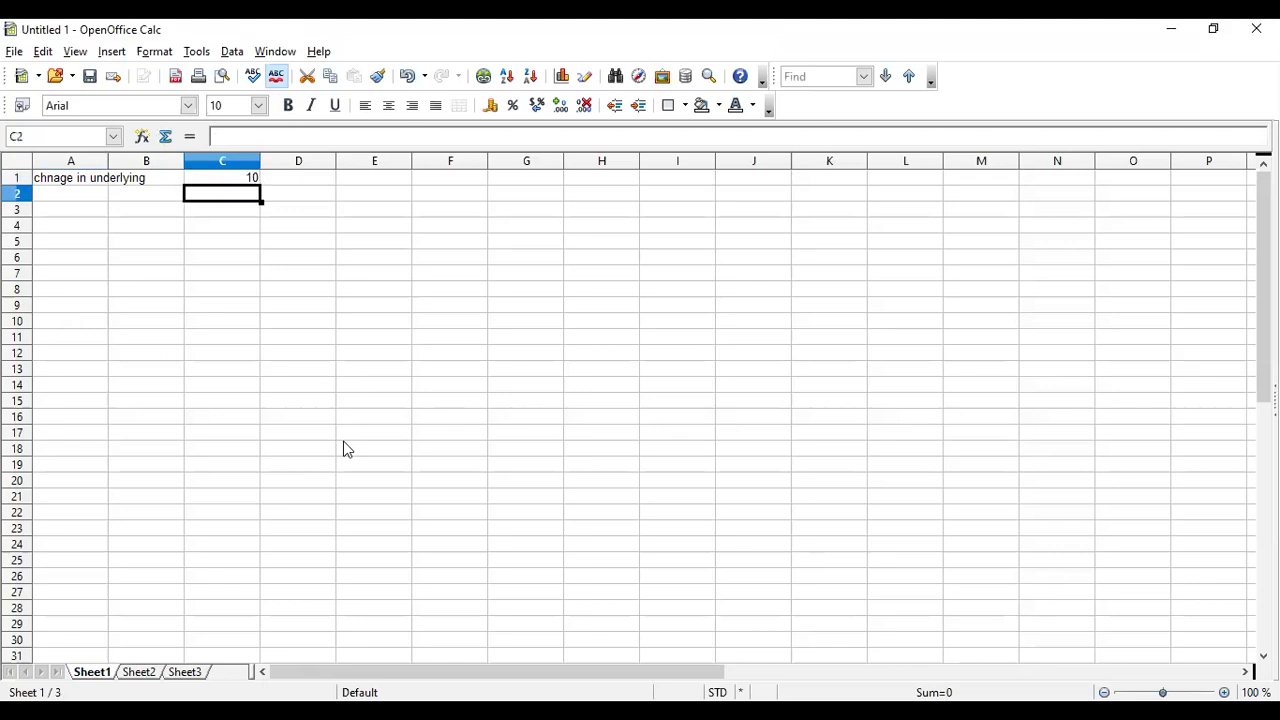
key("Left")
key("Left")
type("chnage ")
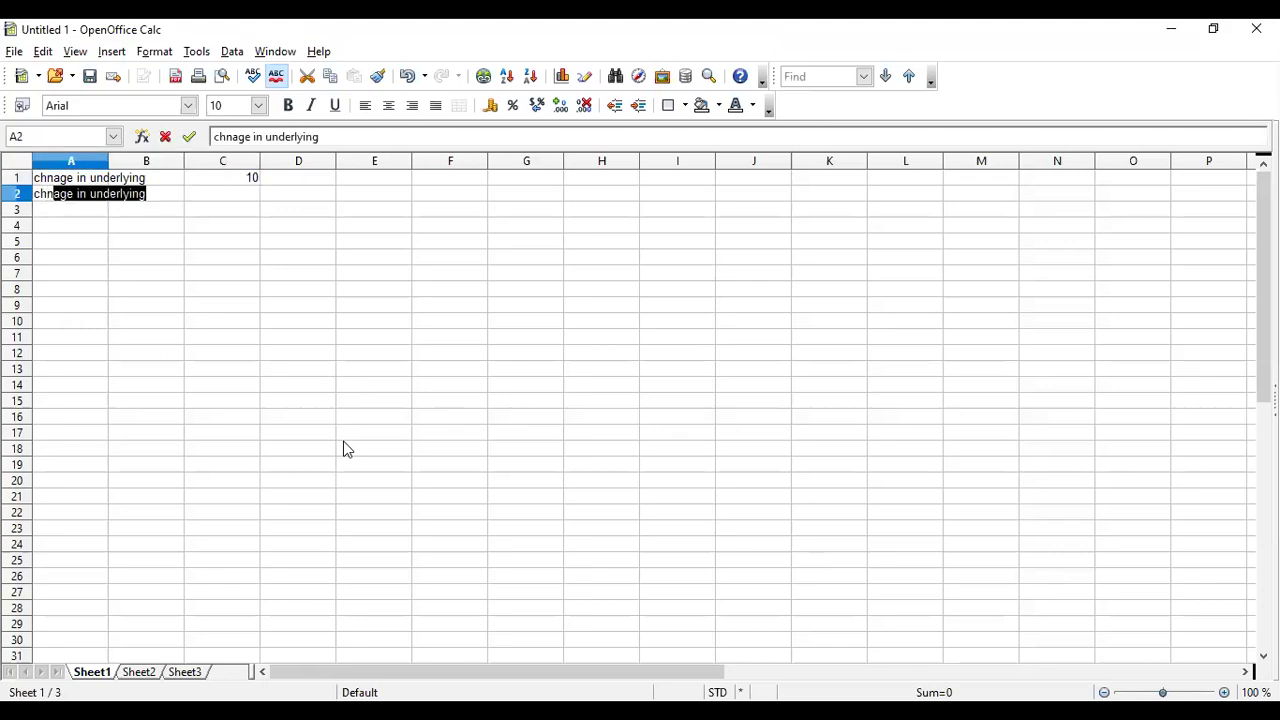
type("in ")
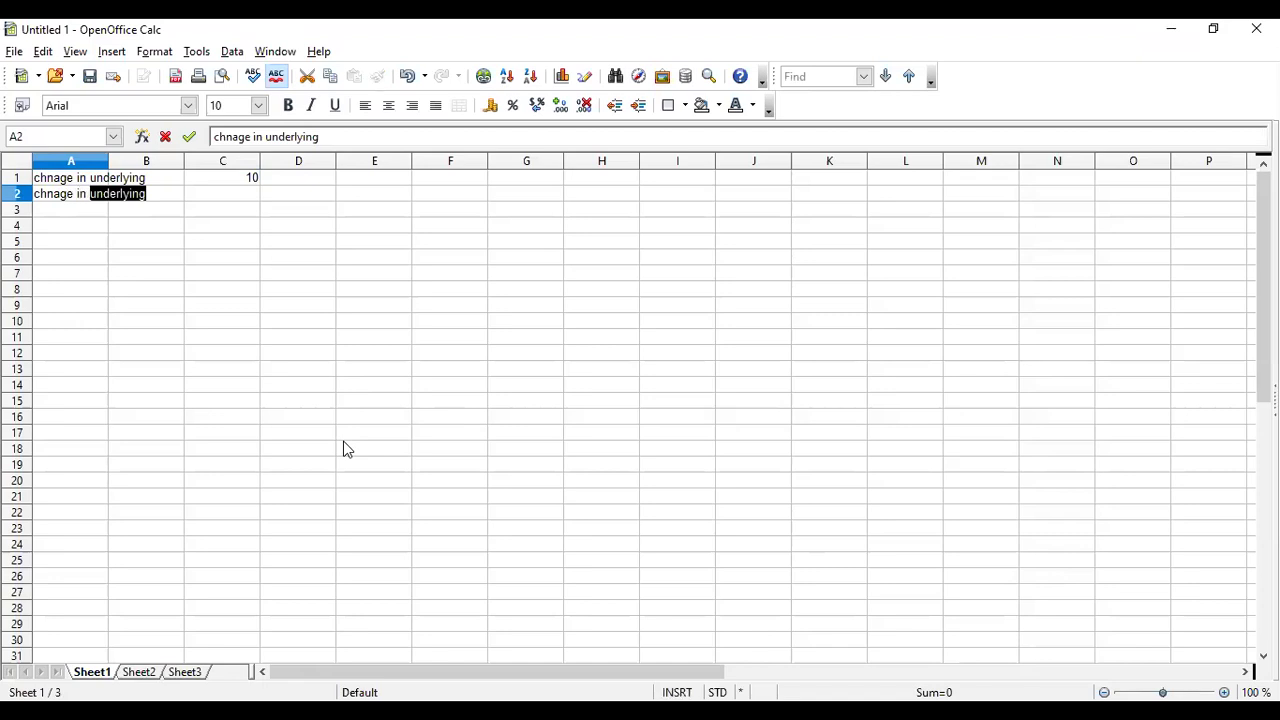
type("option ")
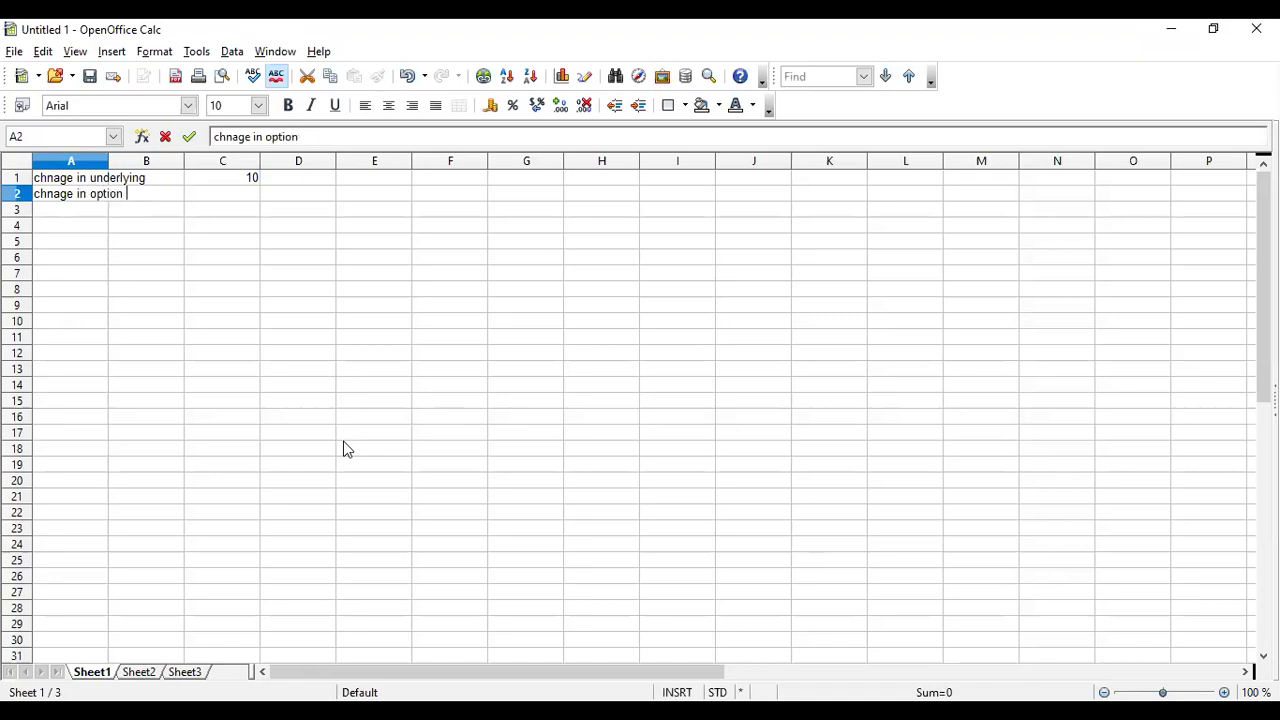
type("price")
- Enter 5 in C2 as the change in option price
key("Tab")
key("Tab")
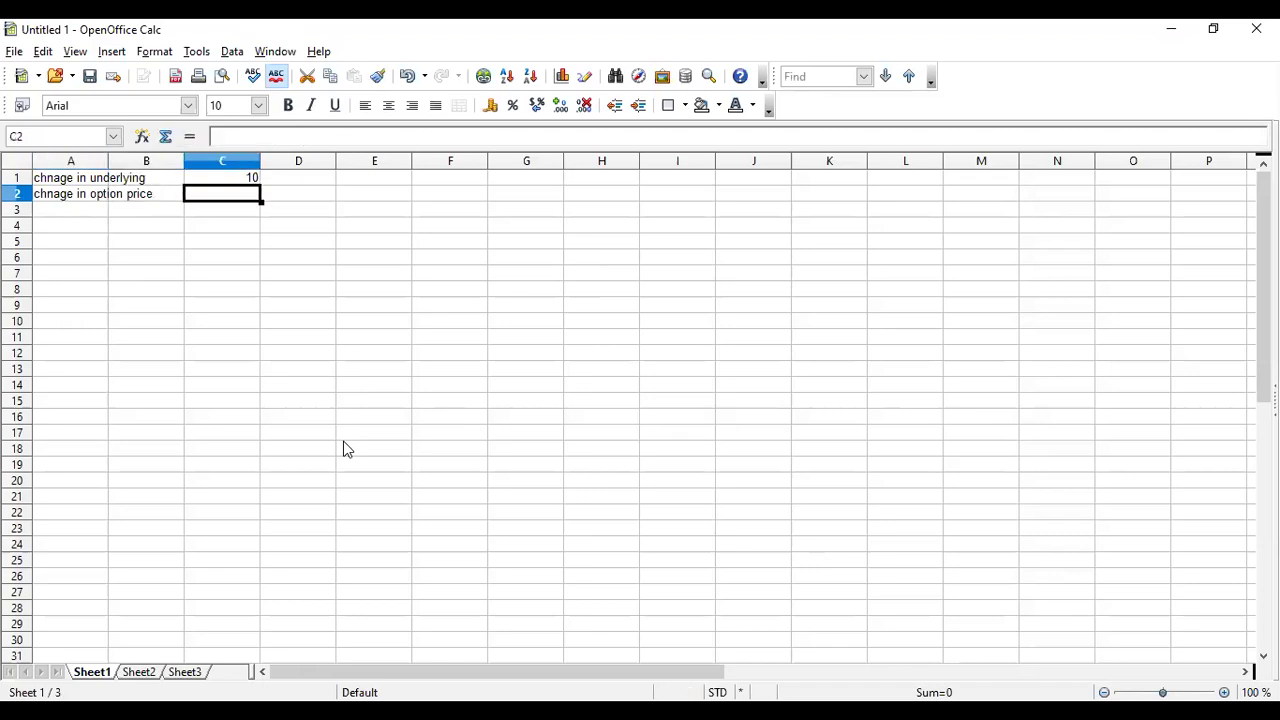
type("5")
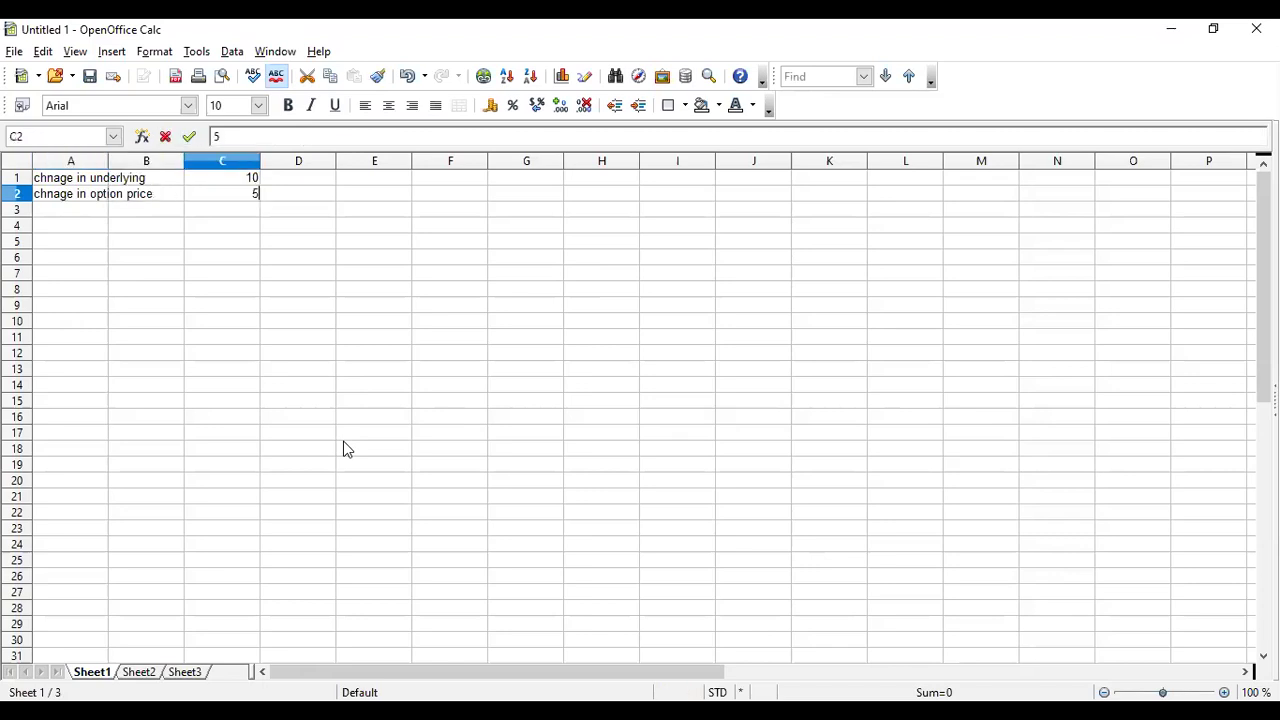
key("Return")
- Add the label "Delta" in B4, leaving an empty row below the option price row
key("Down")
key("Left")
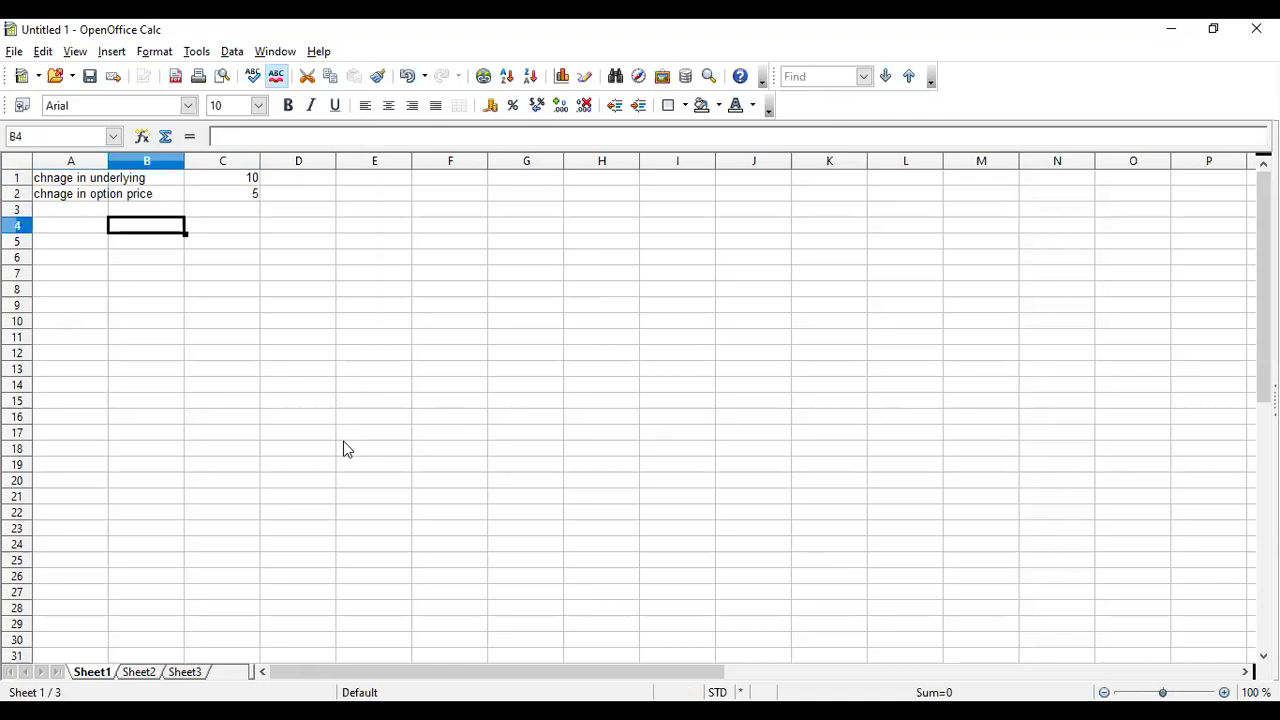
type("Deltra")
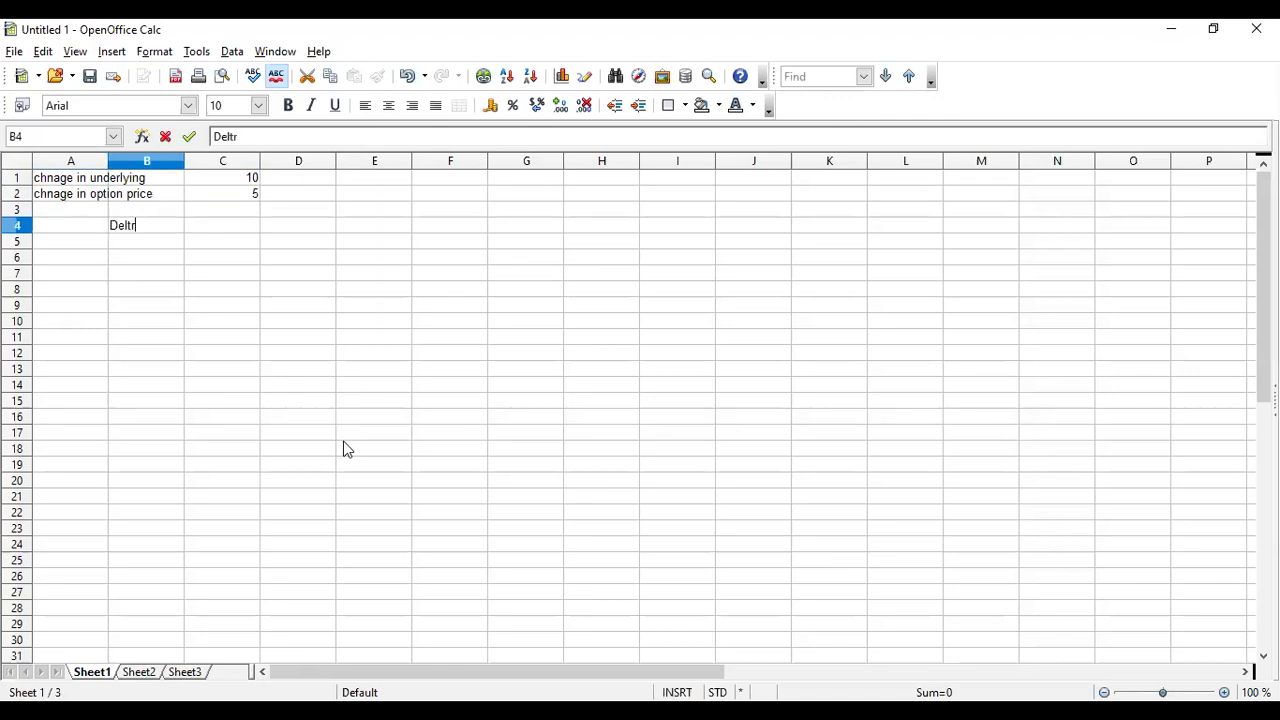
key("BackSpace")
key("BackSpace")
key("BackSpace")
type("ta")
key("Tab")
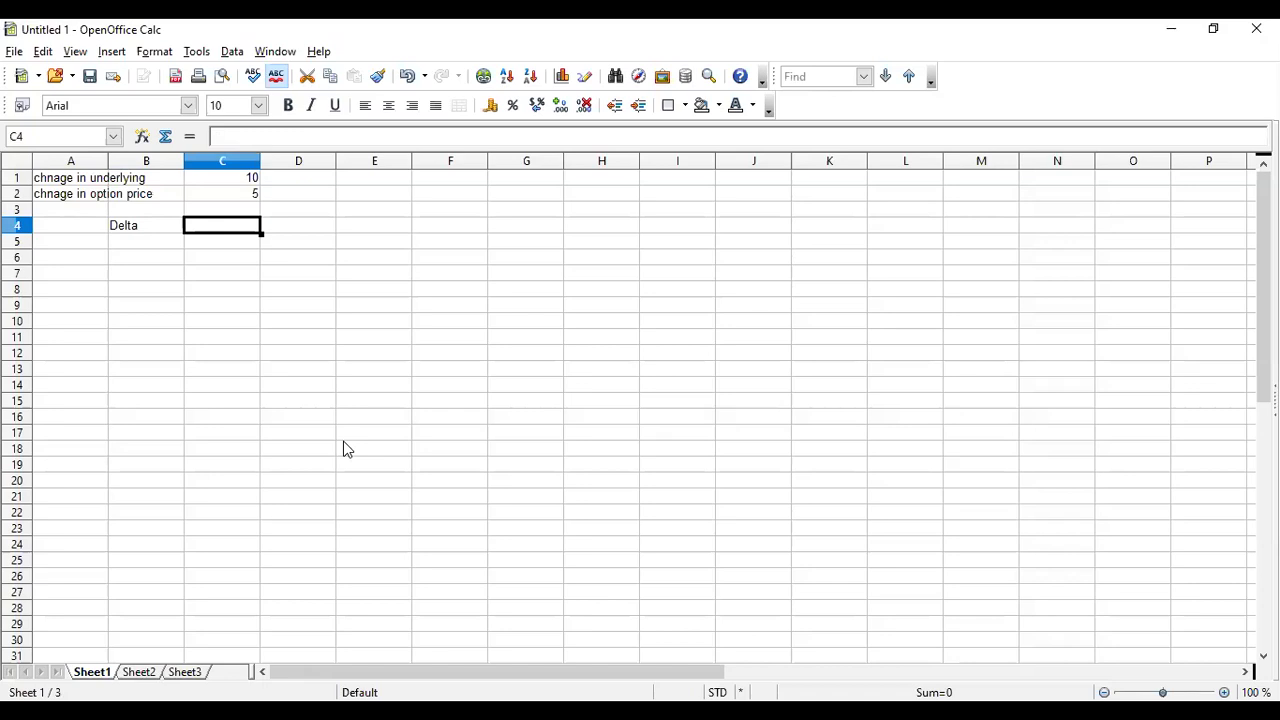
type("=")
key("Up")
key("Up")
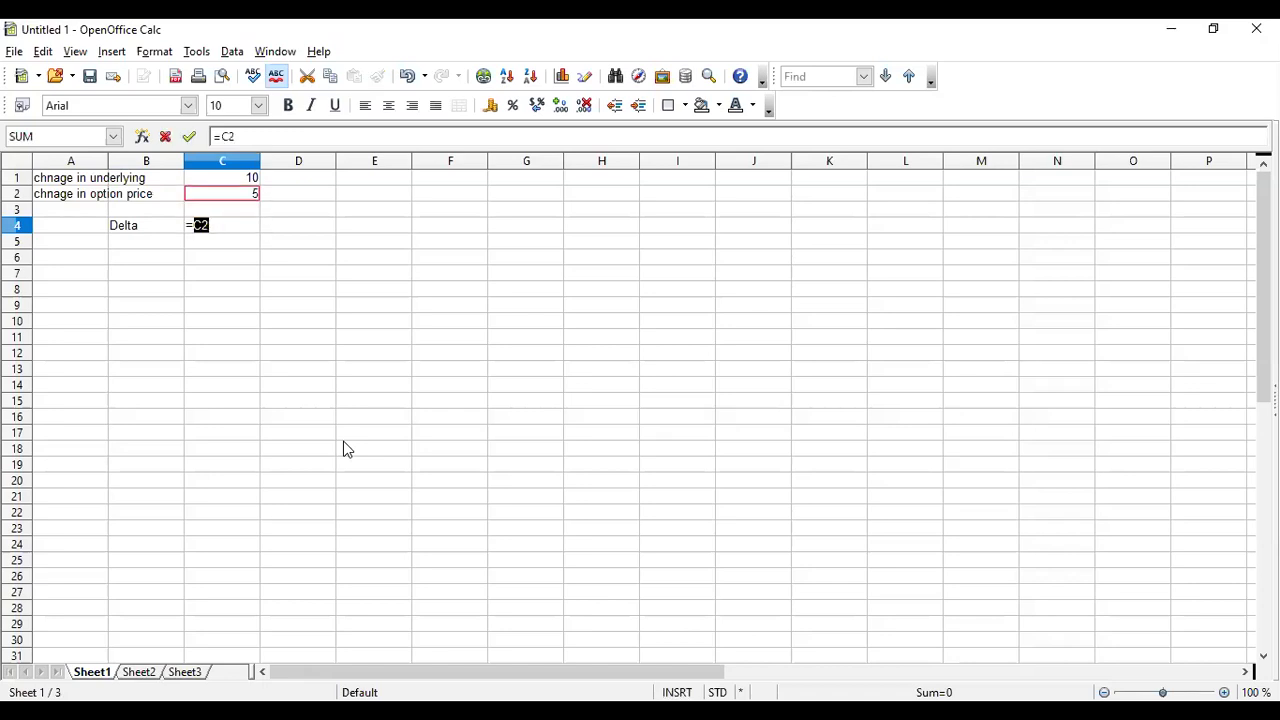
type("/")
key("Up")
key("Up")
key("Up")
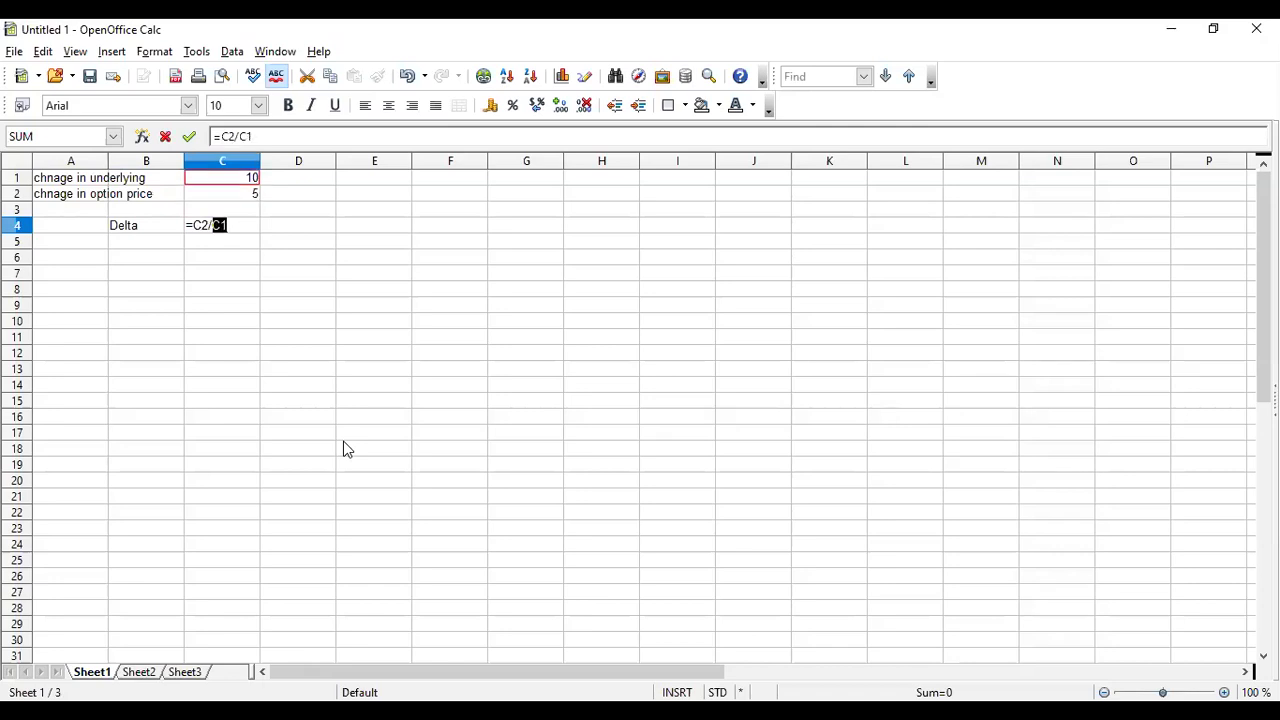
type("0")
key("Return")
- Calculate the delta in C4 with the formula =C2/C1, dividing the option price change by the underlying change
key("Up")
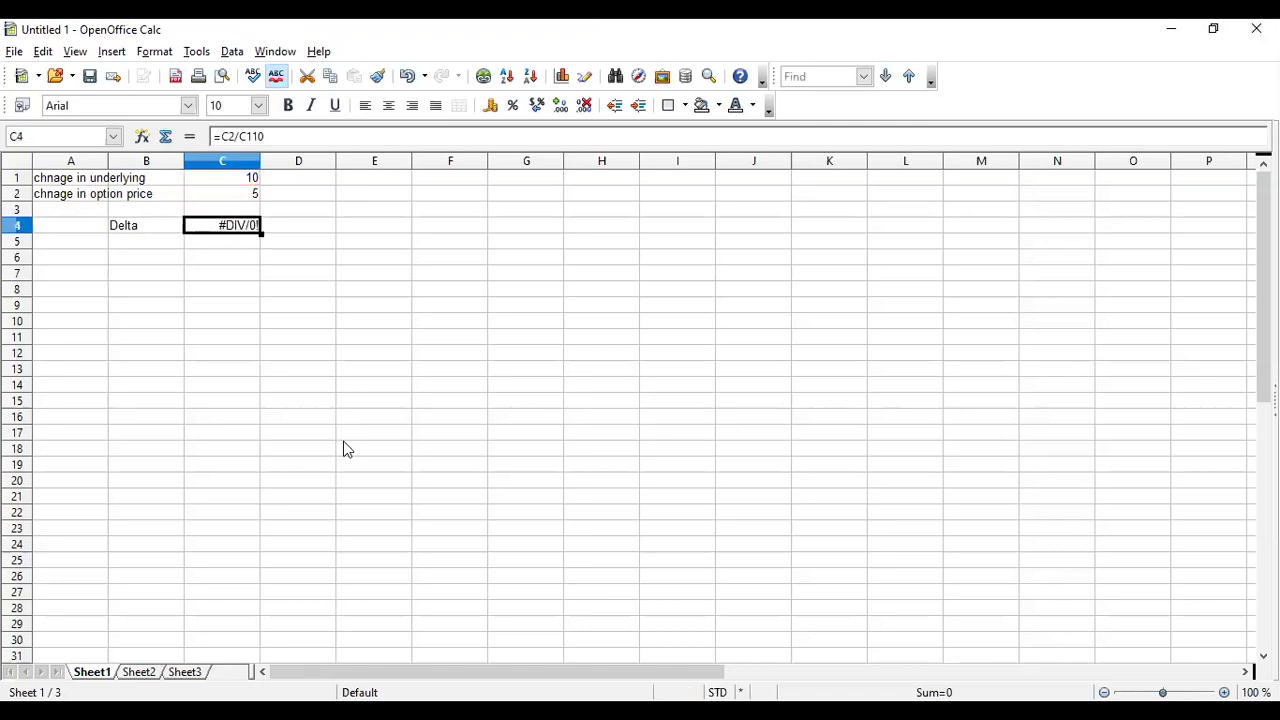
type("=")
key("Up")
key("Up")
type("/")
key("Up")
key("Up")
key("Up")
key("Return")
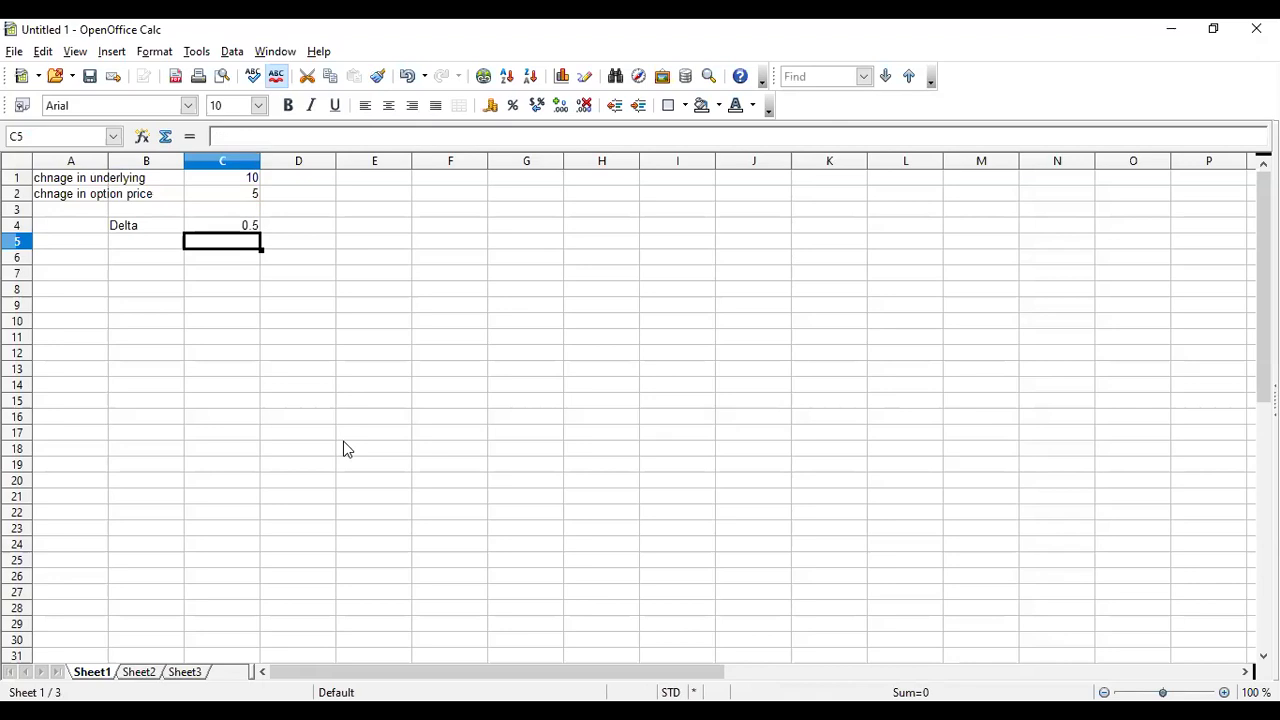
key("Down")
key("Up")
key("Up")
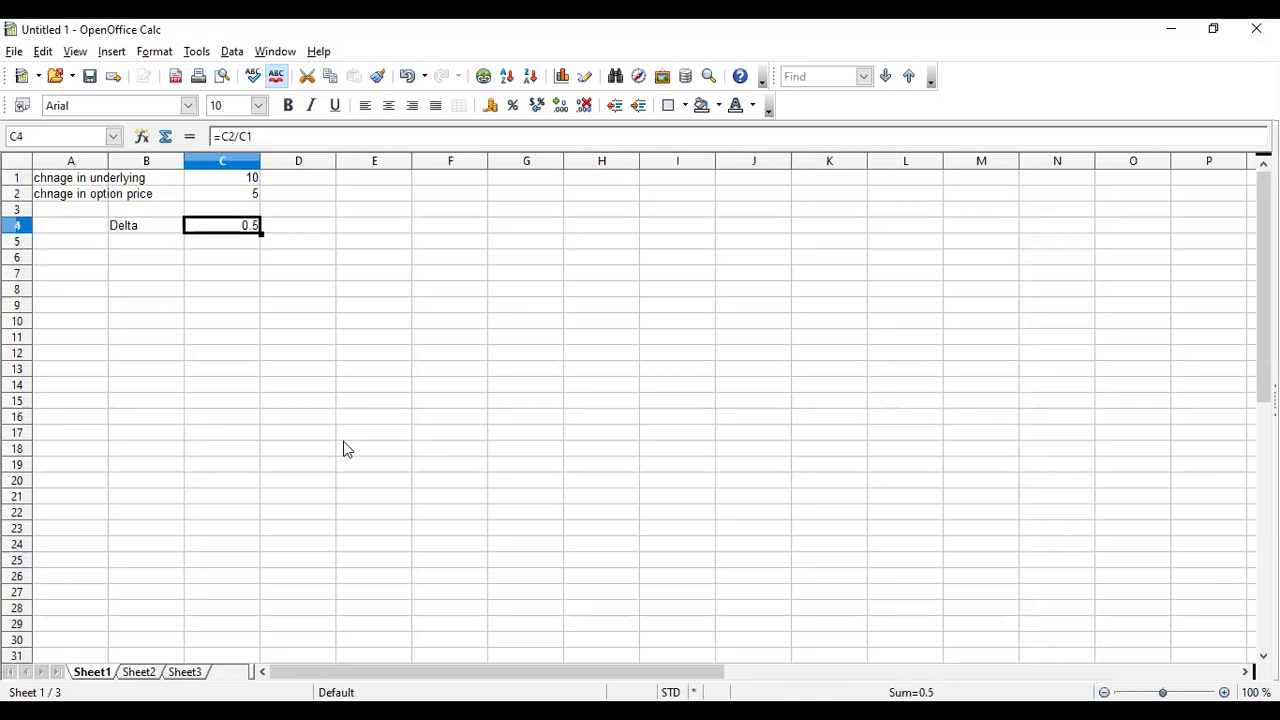
key("Up")
key("Up")
key("Up")
key("Down")
key("Down")
key("Down")
key("Down")
key("Down")
key("Up")
key("Up")
key("Down")
key("Down")
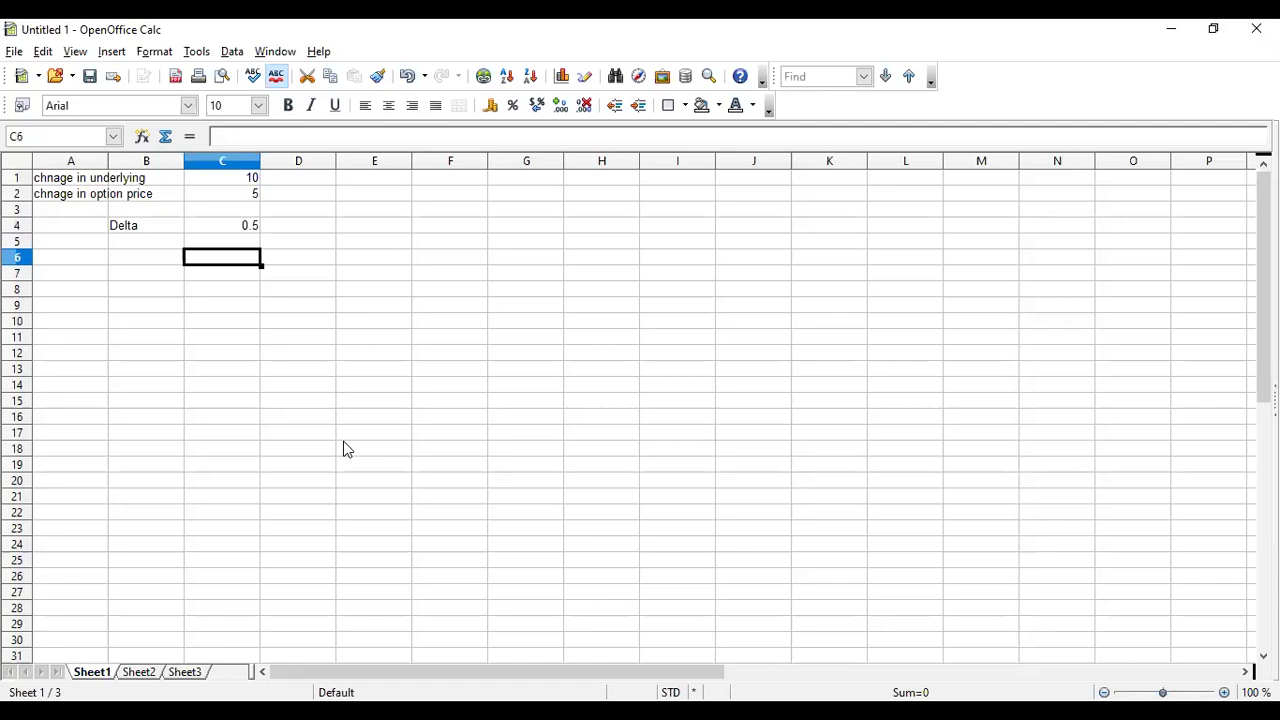
- Enter the option "15700 CE" in A6 and its price of 80 in C6
key("Left")
key("Left")
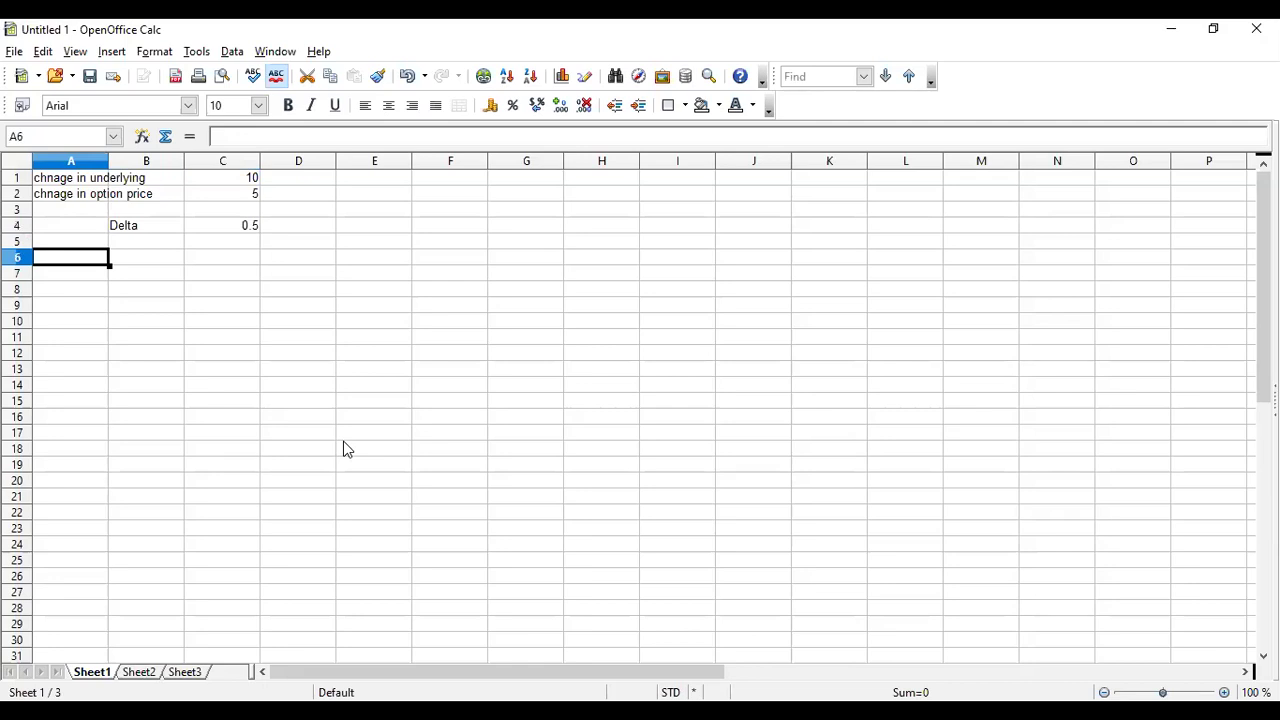
type("15700")
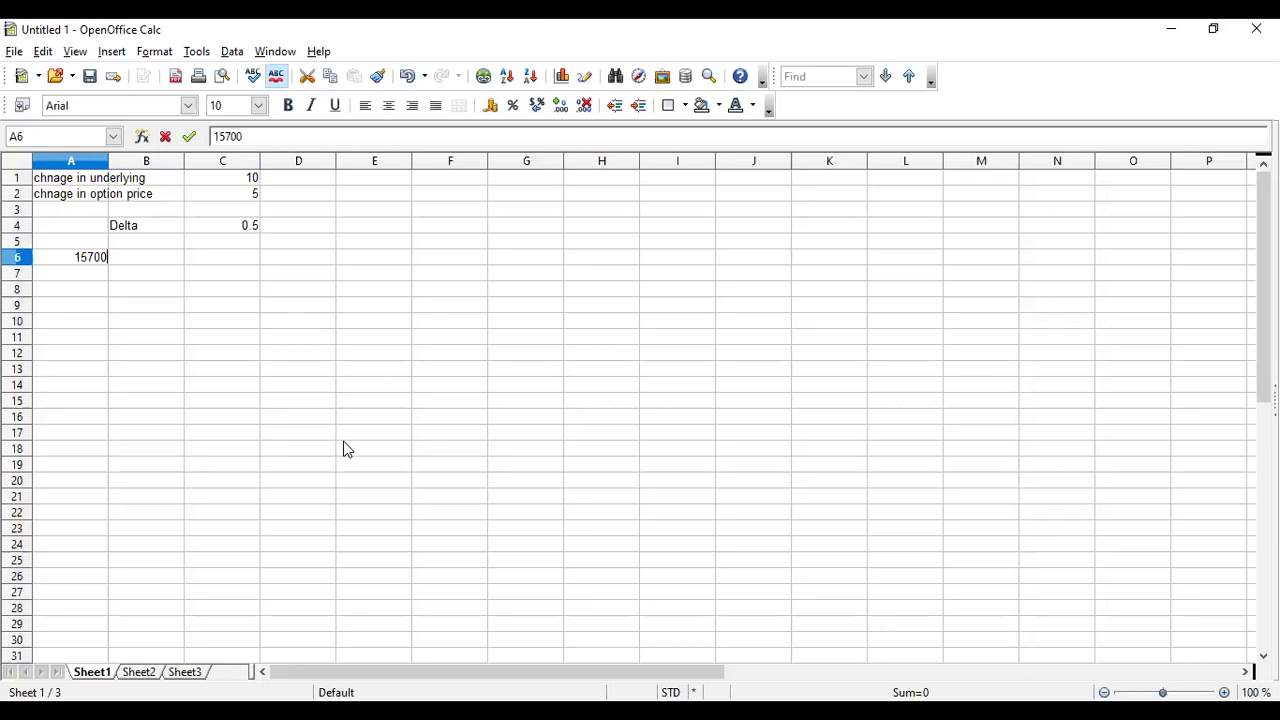
type(" ce")
key("BackSpace")
key("BackSpace")
type("CE")
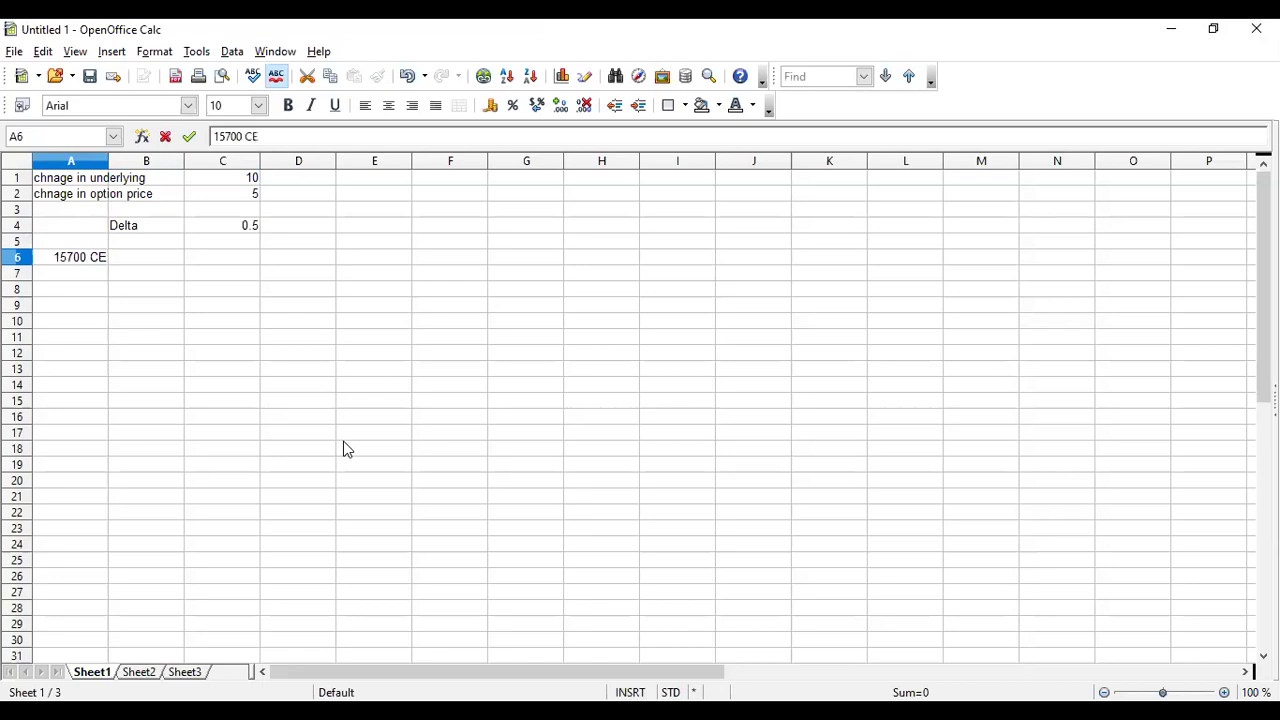
key("Tab")
key("Tab")
type("80")
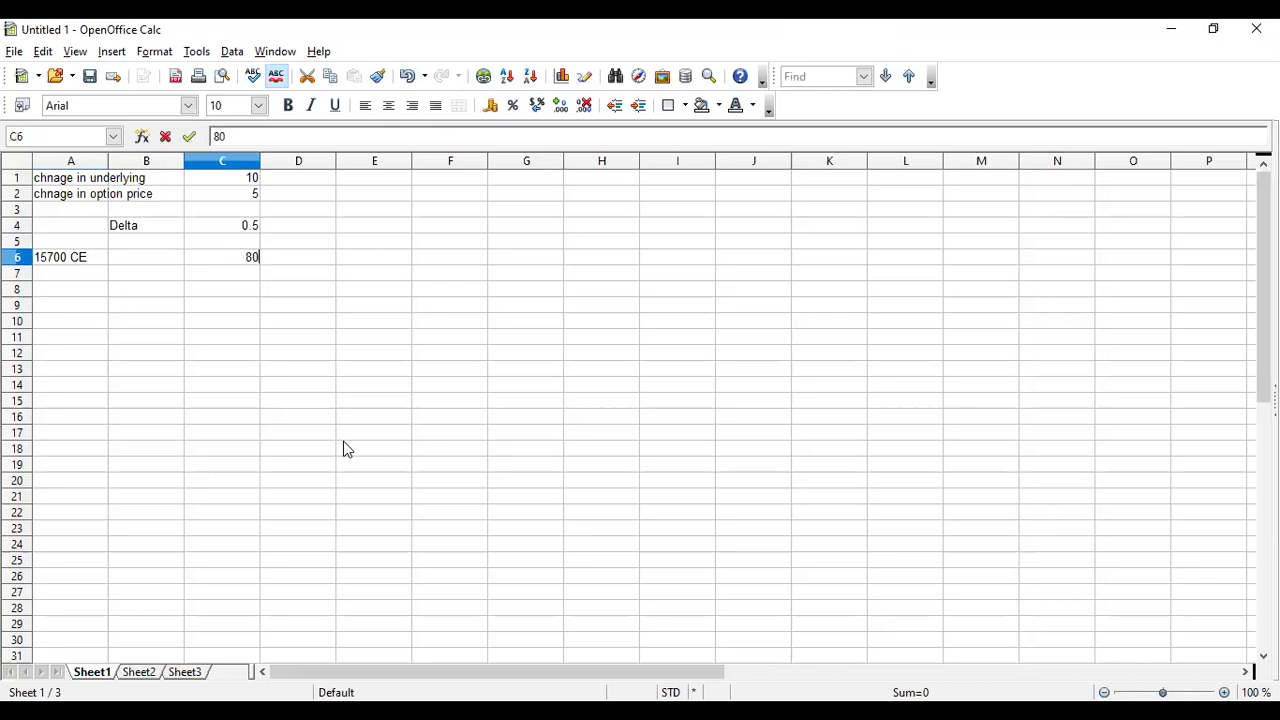
key("Return")
- Enter the text "100 POINTS MOVE IN UPPER SIDE" in A7, directly below the 15700 CE row
key("Down")
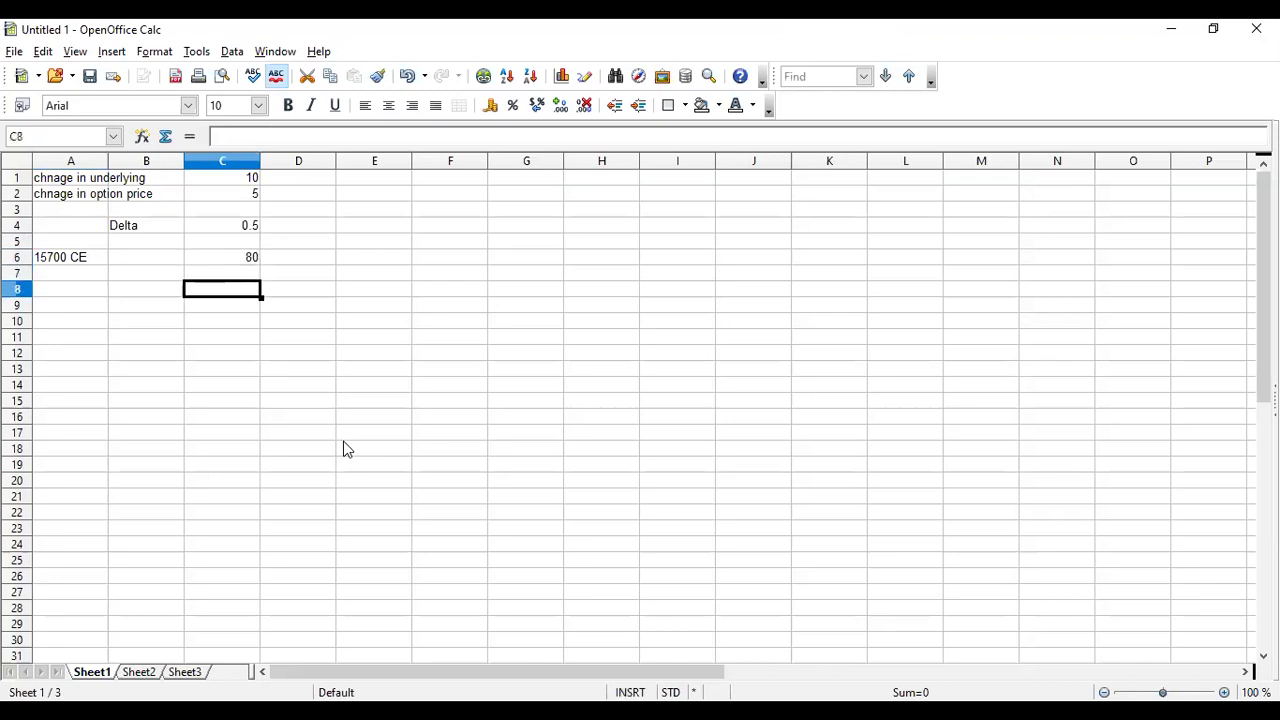
key("Left")
key("Left")
key("Up")
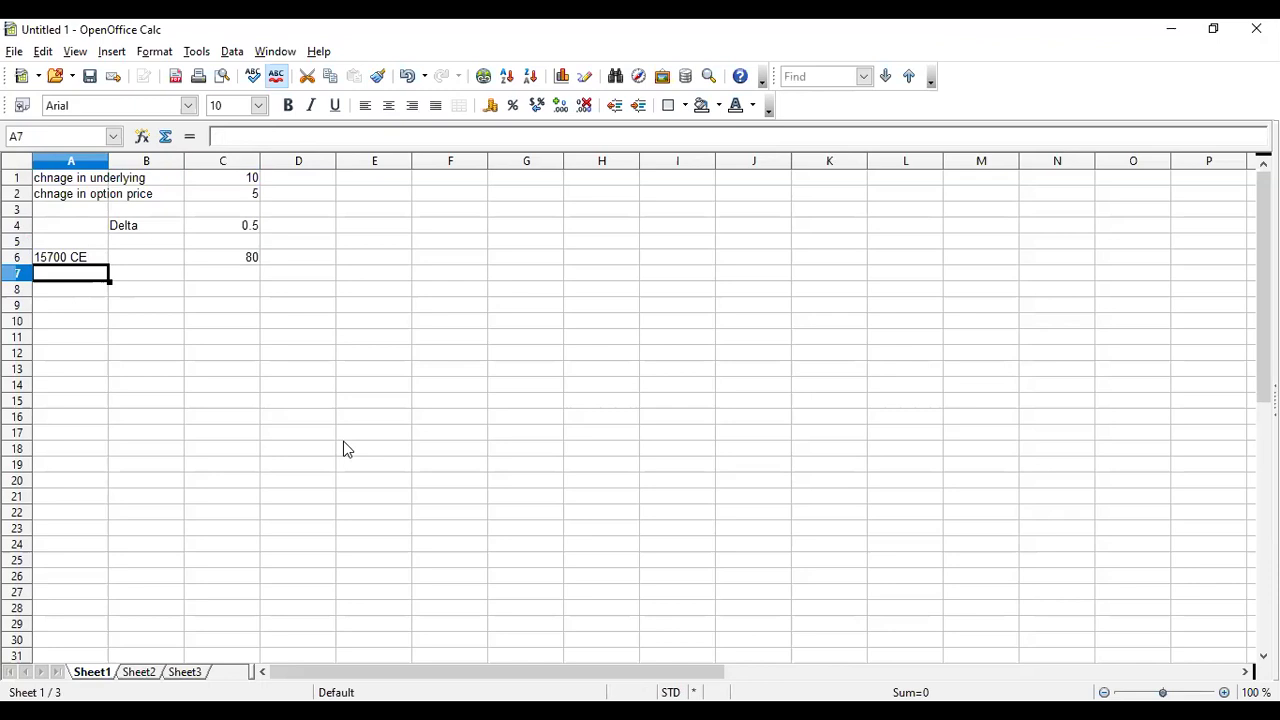
type("100 ")
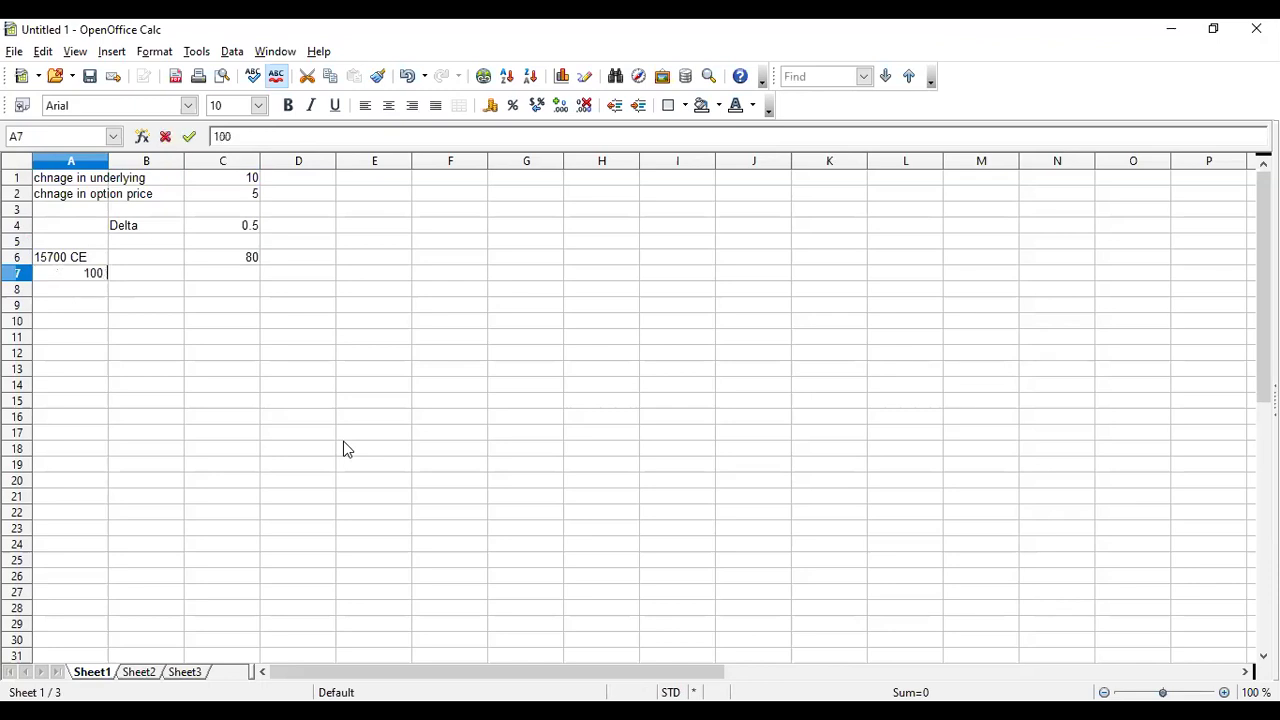
type("POINTS ")
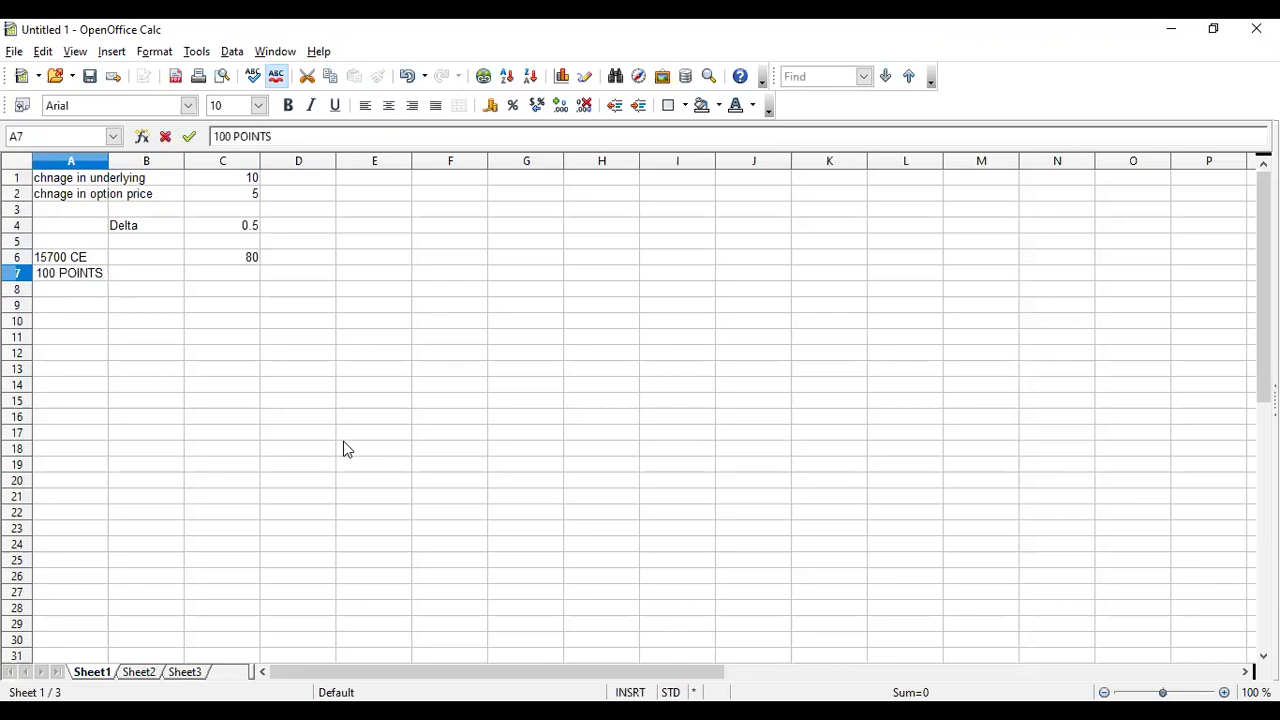
type("MIVE")
key("BackSpace")
key("BackSpace")
key("BackSpace")
key("BackSpace")
type("OVE ")
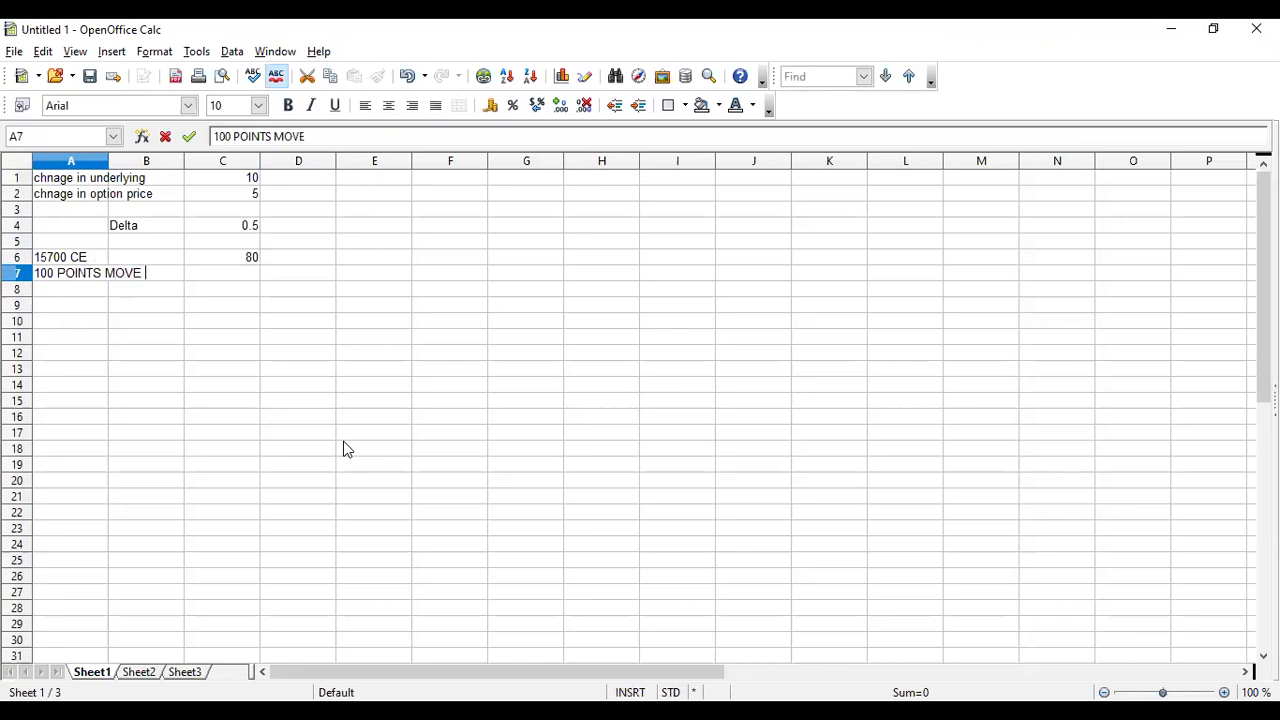
type("IN UPPER SIDE")
key("Return")
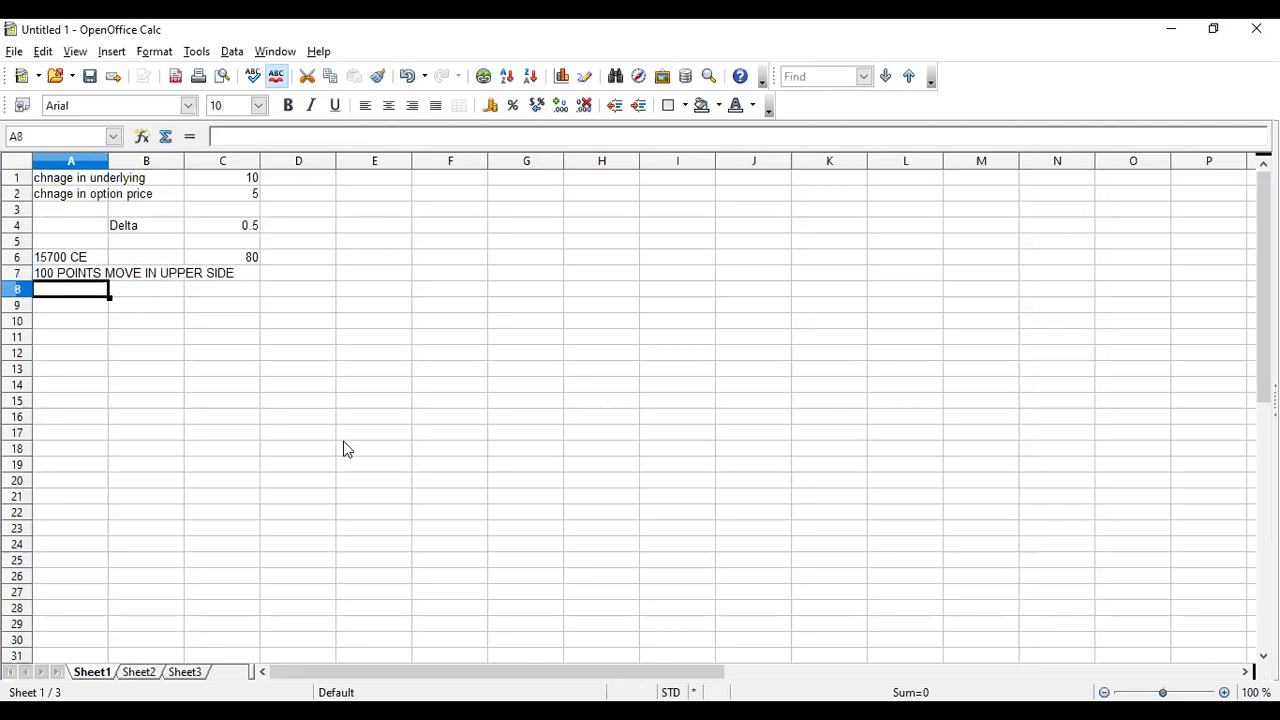
- Add the label "Delta" in E6, on the same row as the 15700 CE option
key("Right")
key("Right")
key("Right")
key("Down")
key("Up")
key("Up")
key("Up")
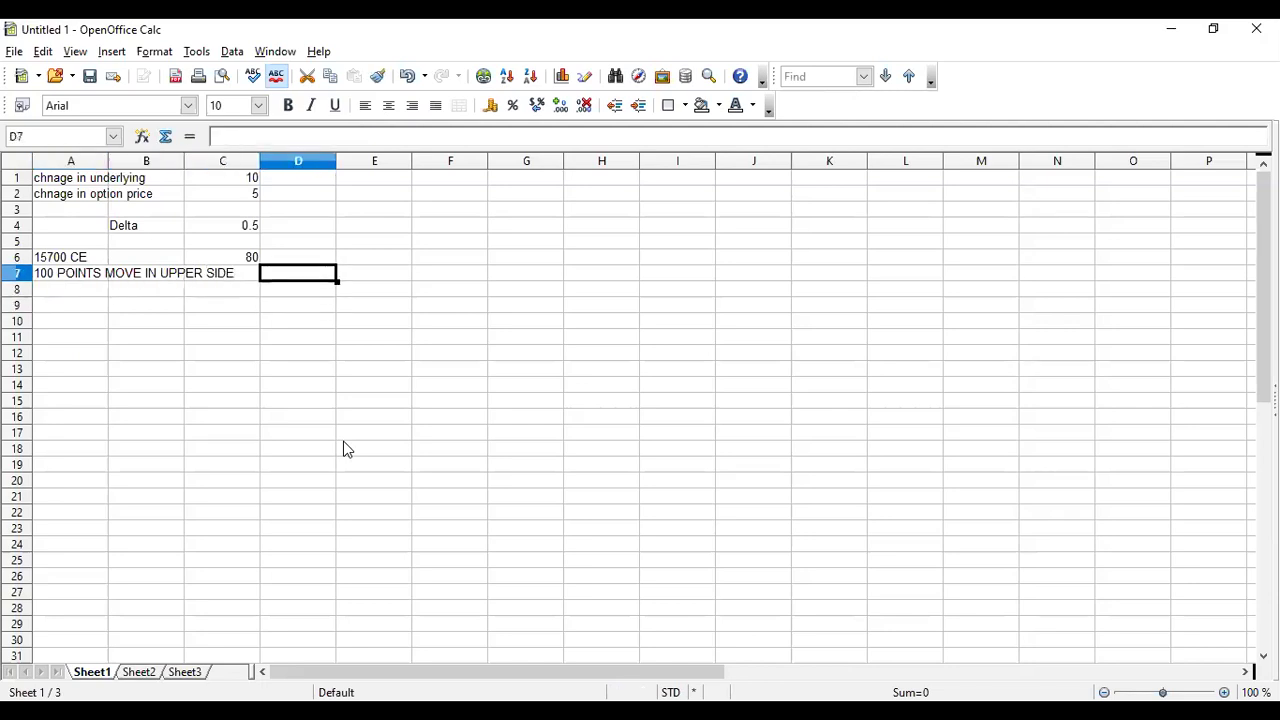
key("Right")
type("df")
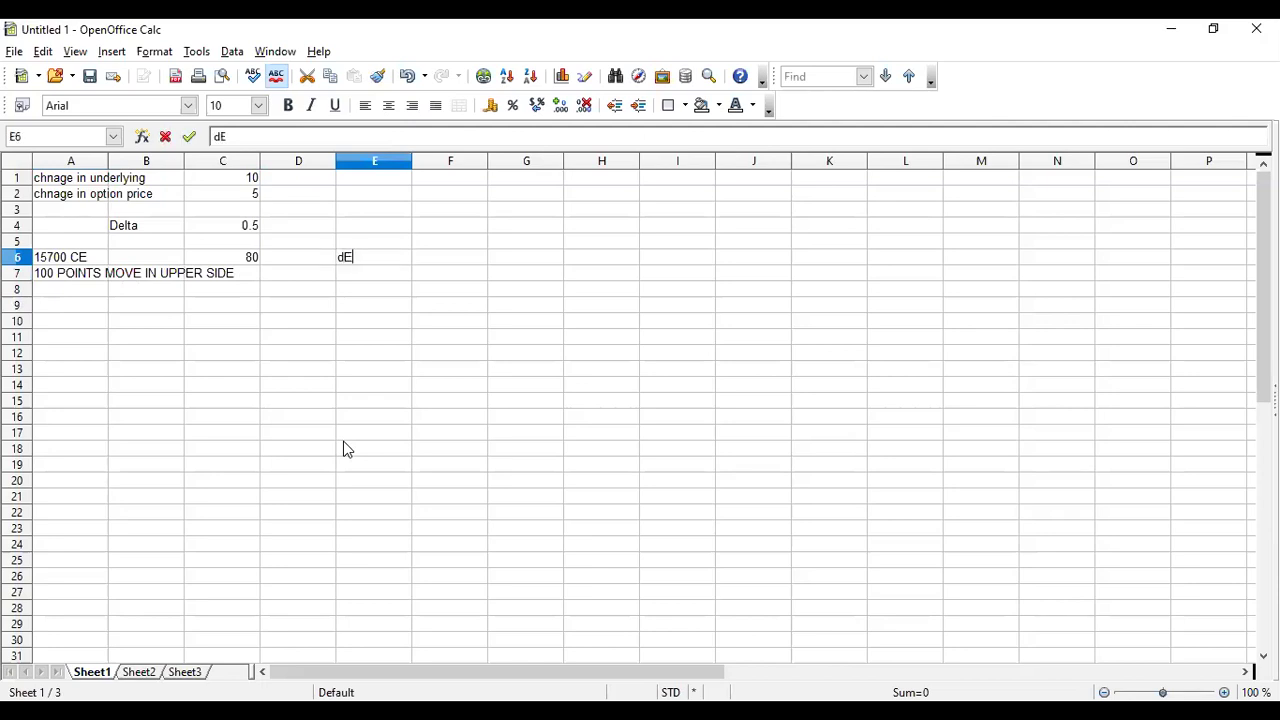
key("BackSpace")
key("BackSpace")
type("df")
key("BackSpace")
key("BackSpace")
type("Det")
key("BackSpace")
type("lta")
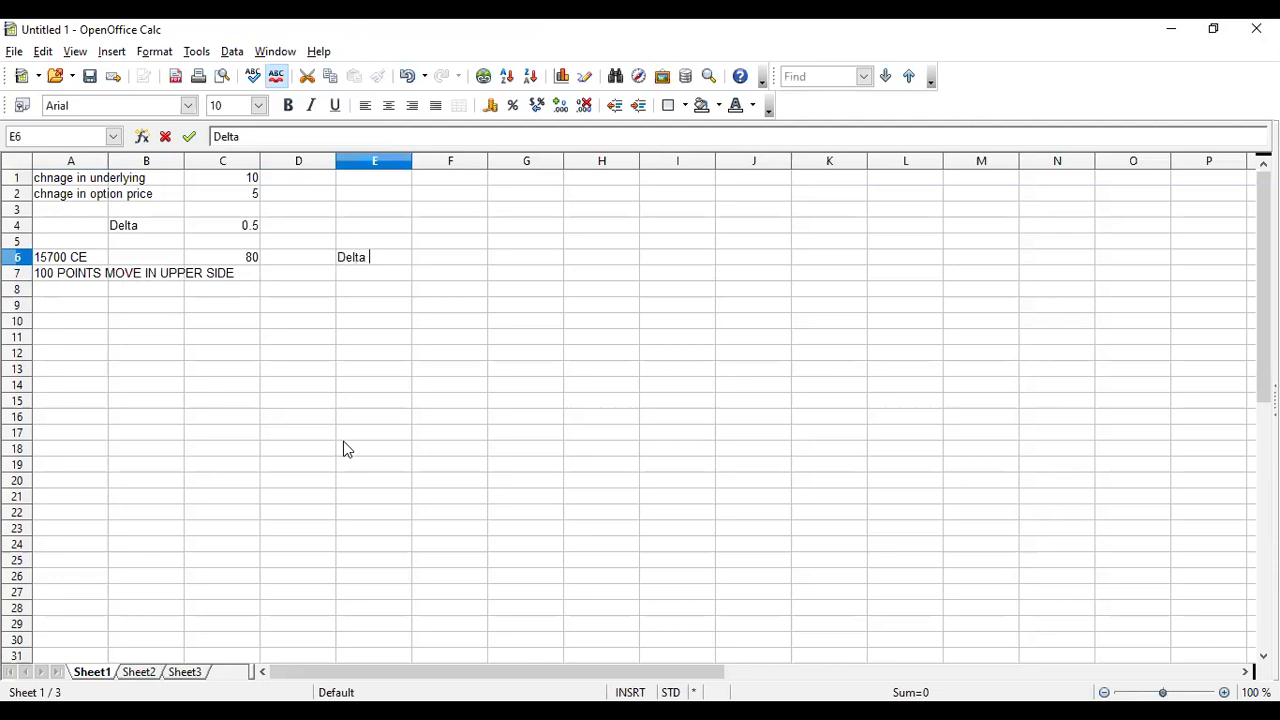
- Enter .45 in F6 as the delta of the 15700 CE option
key("Tab")
type(".45")
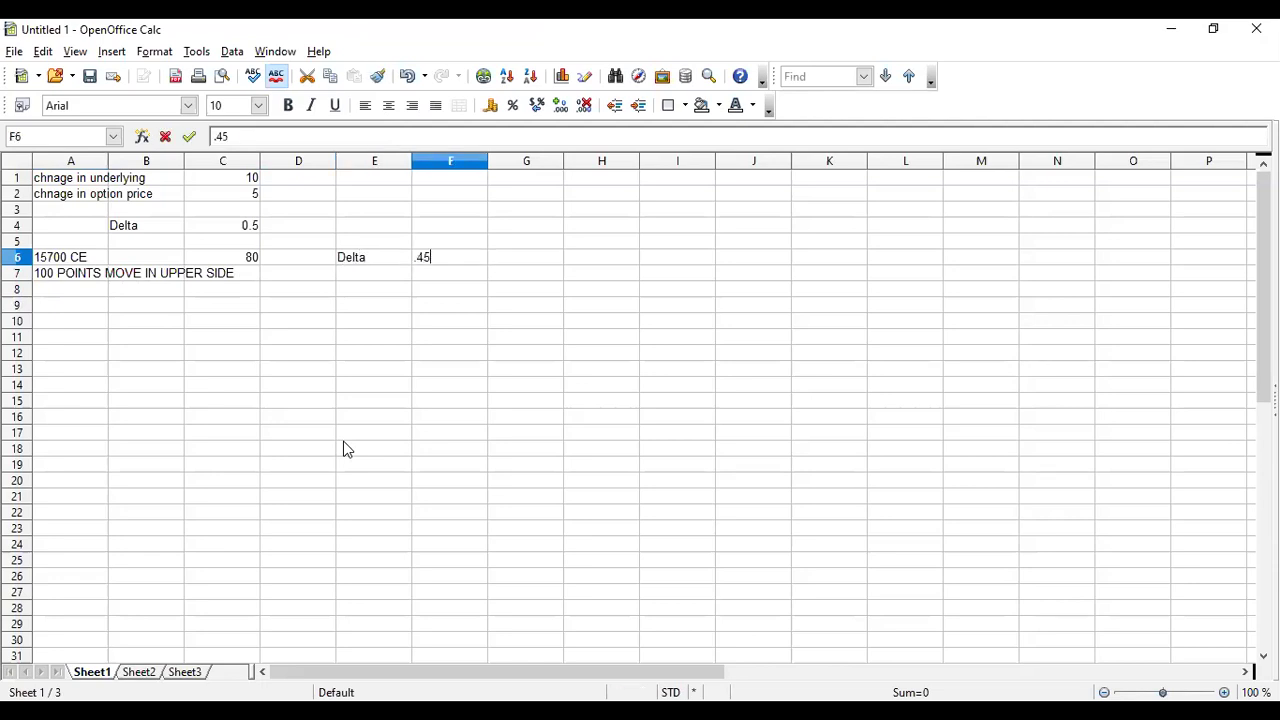
key("Return")
- Enter =100 in F8 as the point move of the underlying
key("Down")
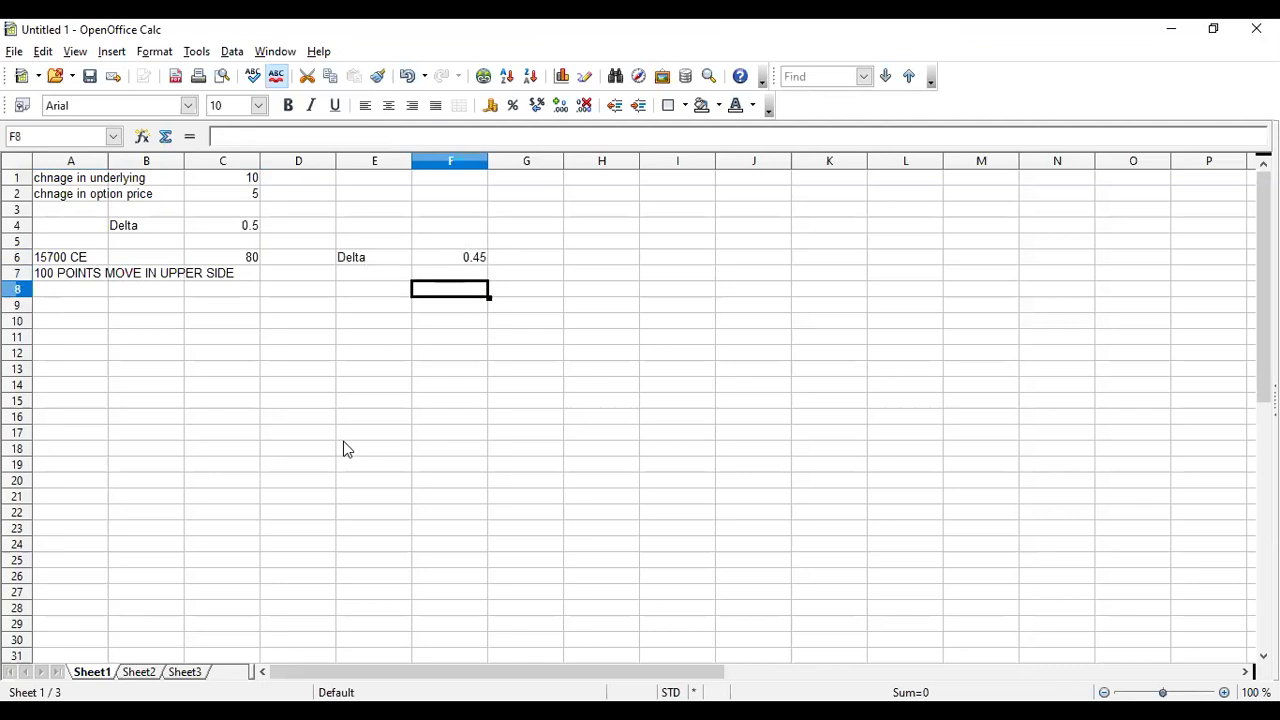
key("Left")
key("Left")
key("Left")
key("Right")
key("Right")
key("Right")
key("Right")
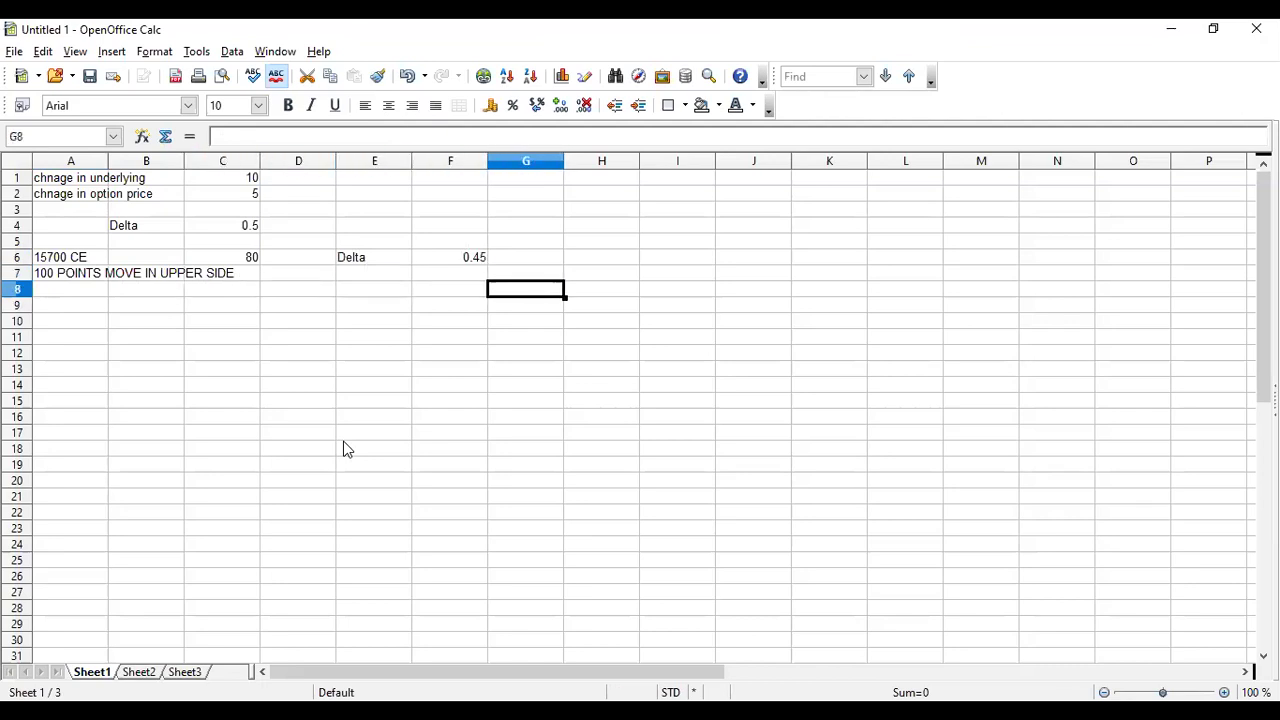
key("Left")
type("=")
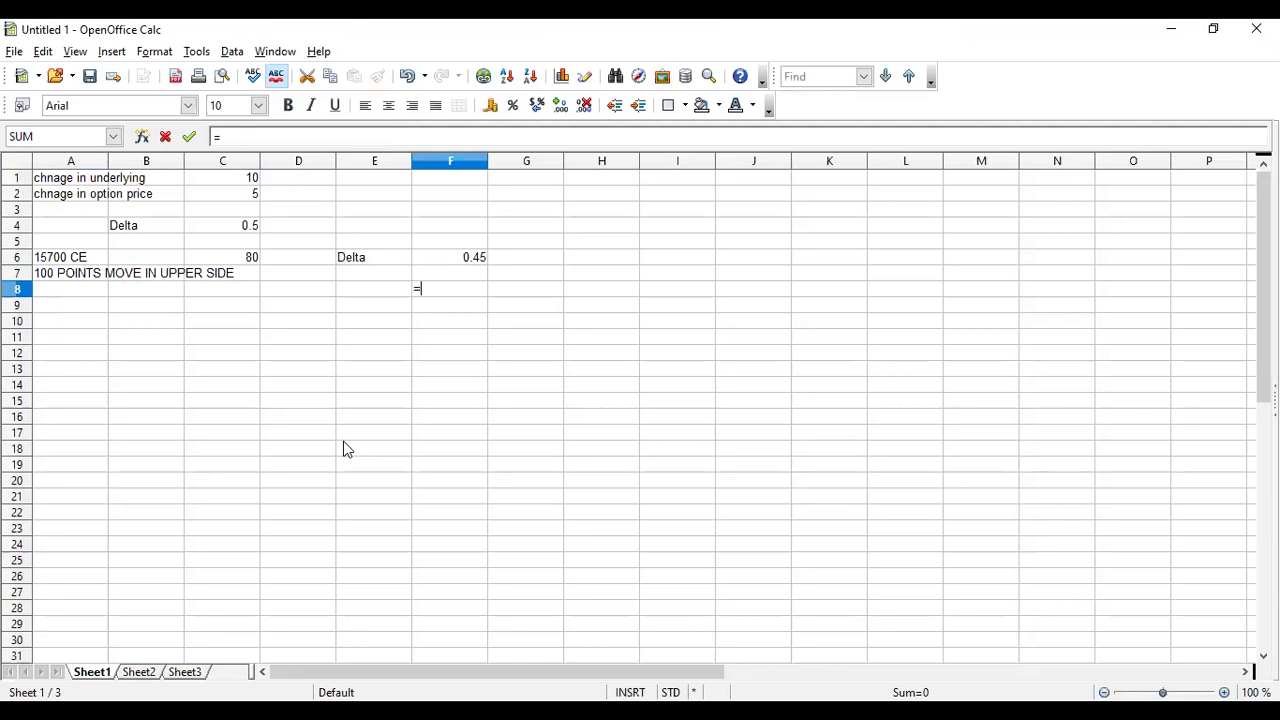
type("100")
key("Return")
- Enter the formula =F8*F6 in H8 to multiply the underlying's point move by the option's delta
key("Right")
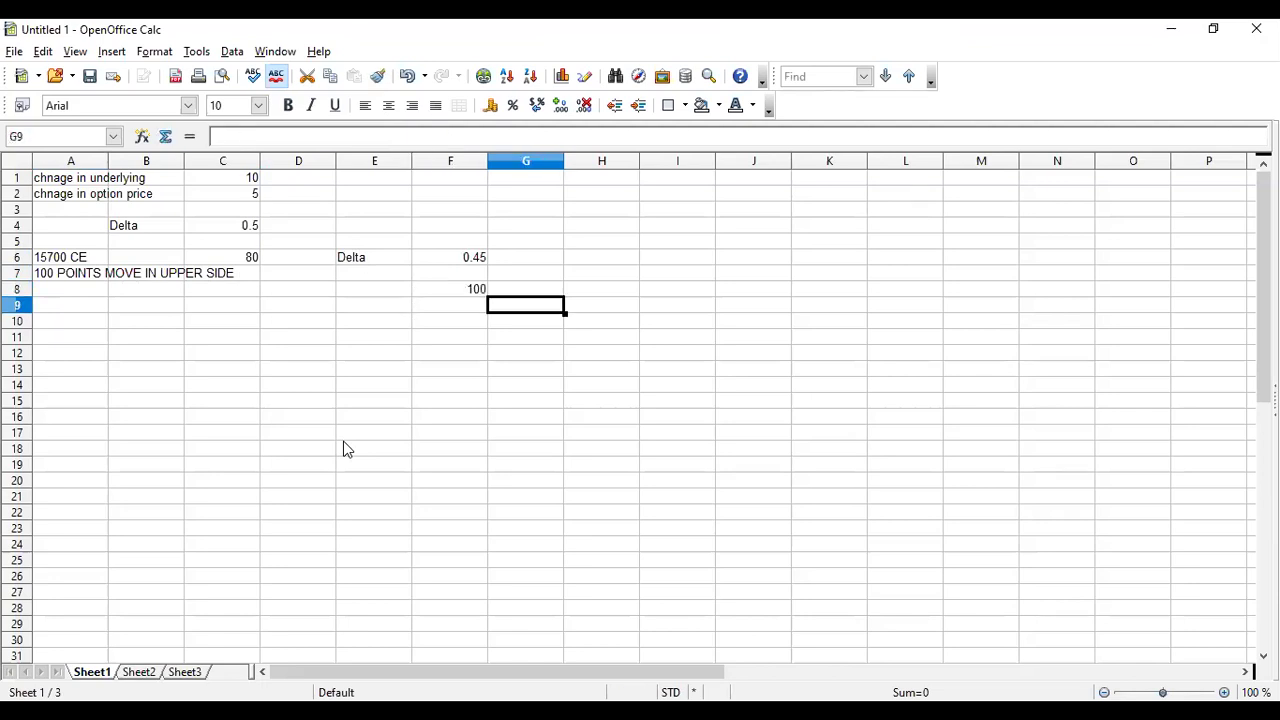
key("Right")
key("Up")
type("=")
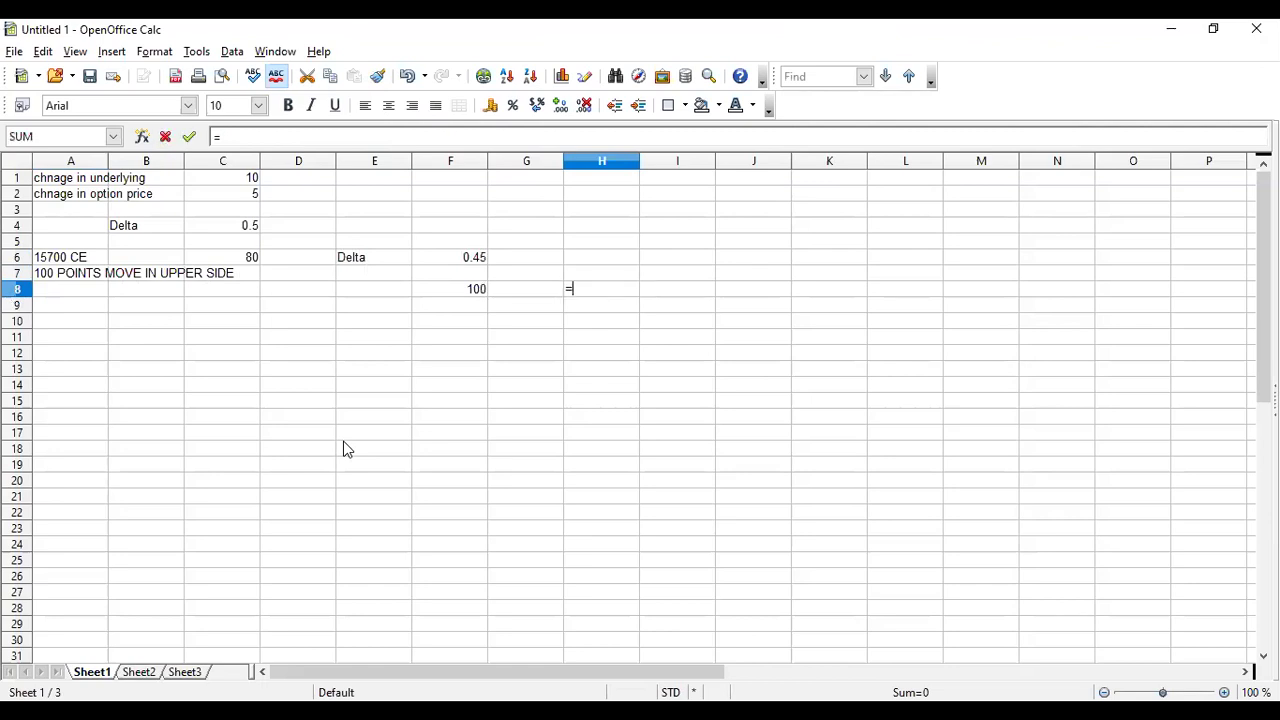
key("Left")
key("Left")
type("*")
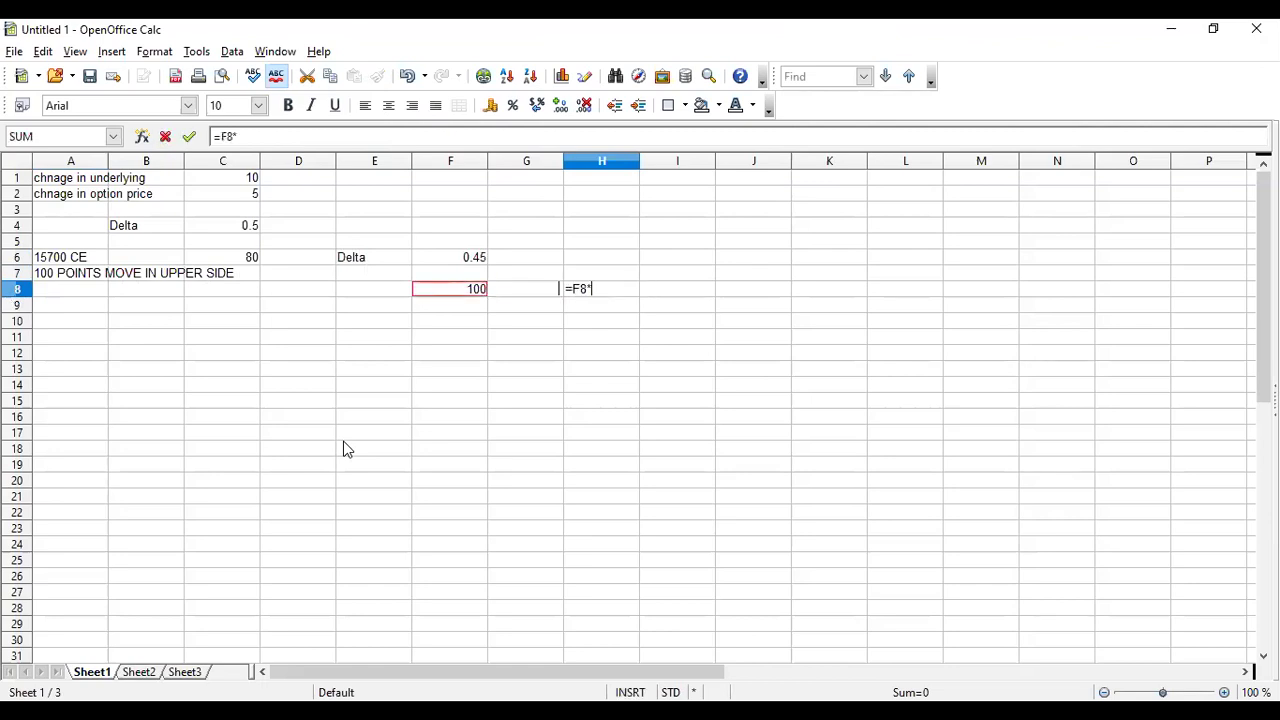
key("Up")
key("Up")
key("Return")
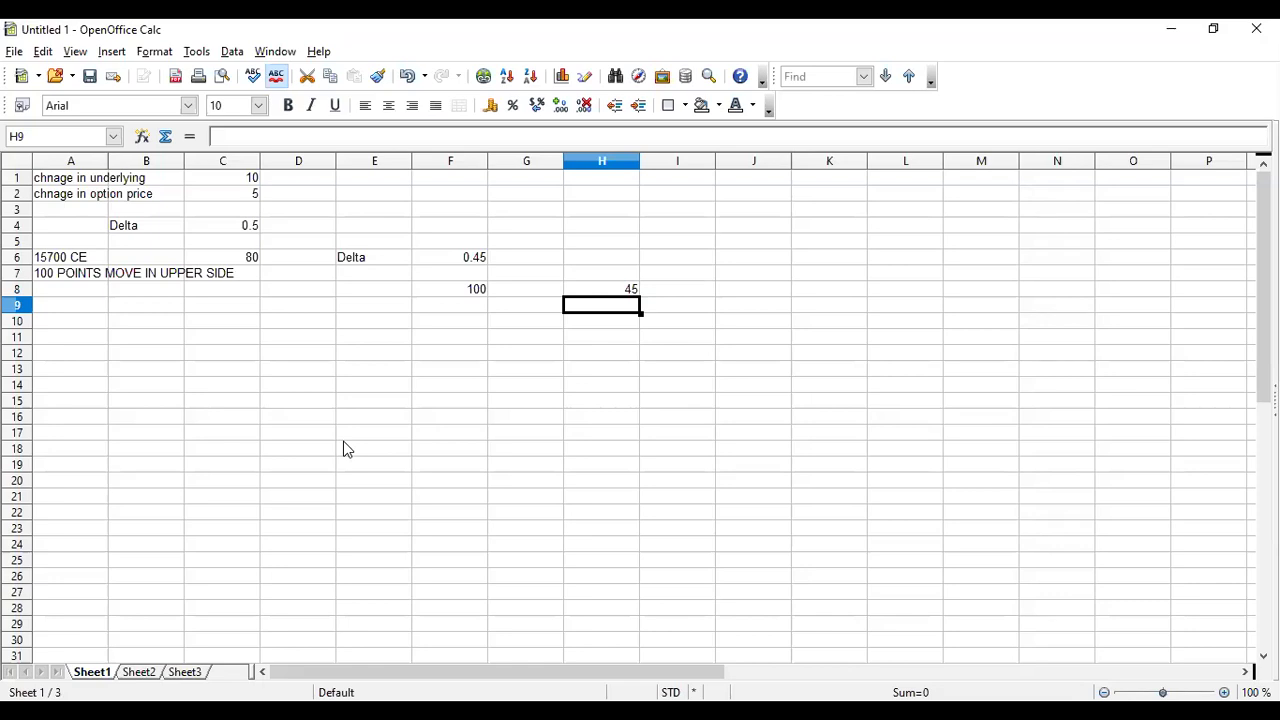
key("Down")
key("Left")
key("Left")
key("Left")
key("Left")
key("Left")
key("Left")
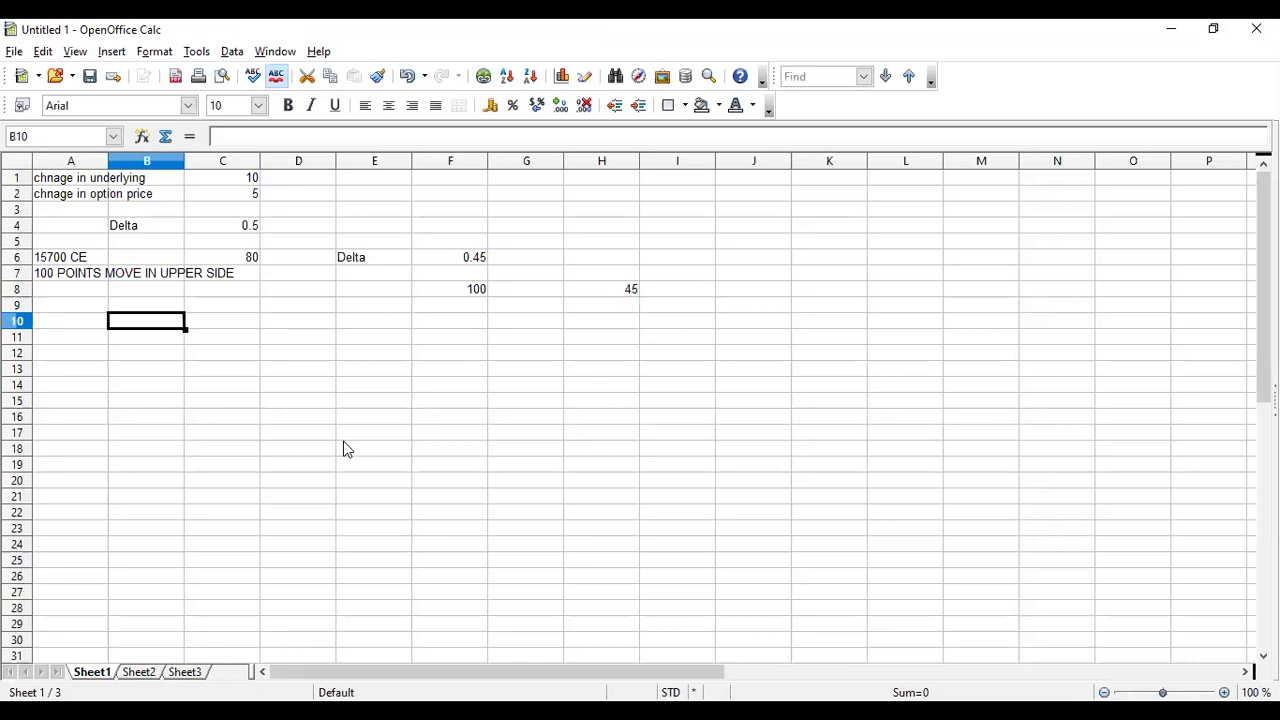
key("Right")
key("Right")
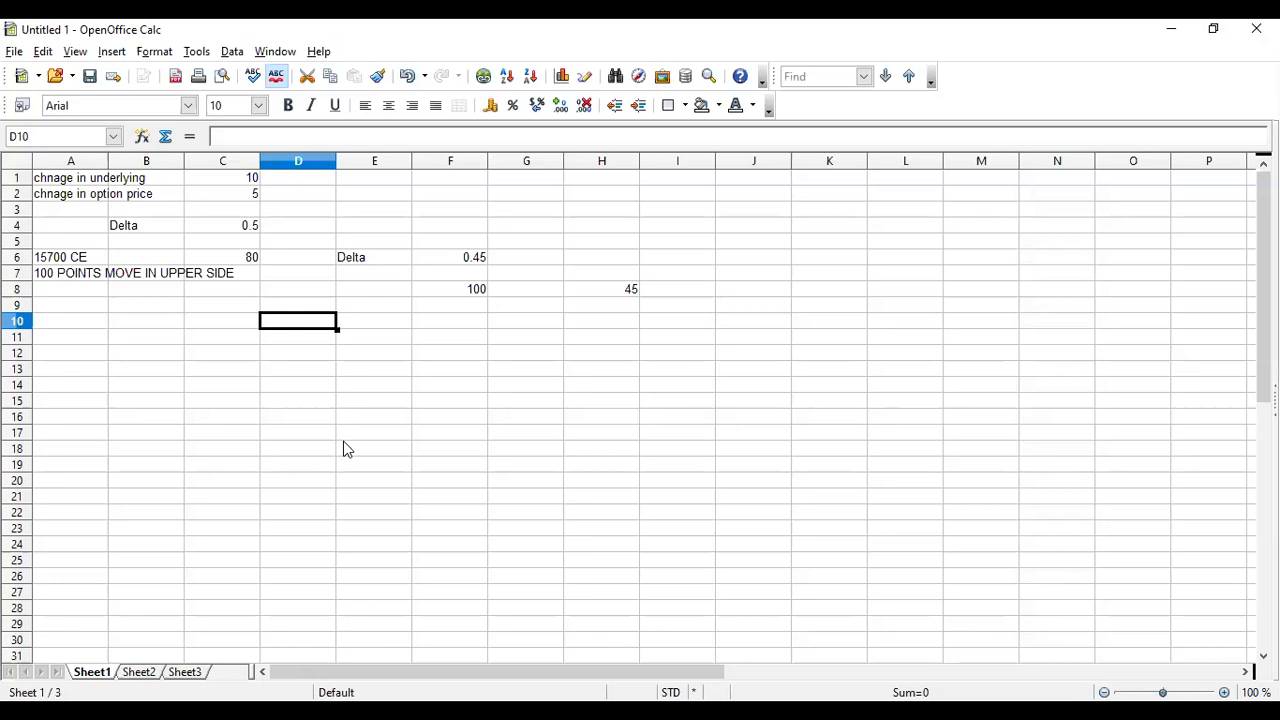
- Change the option label in A6 to "15650 CE"
key("Up")
key("Up")
key("Up")
key("Left")
key("Left")
key("Left")
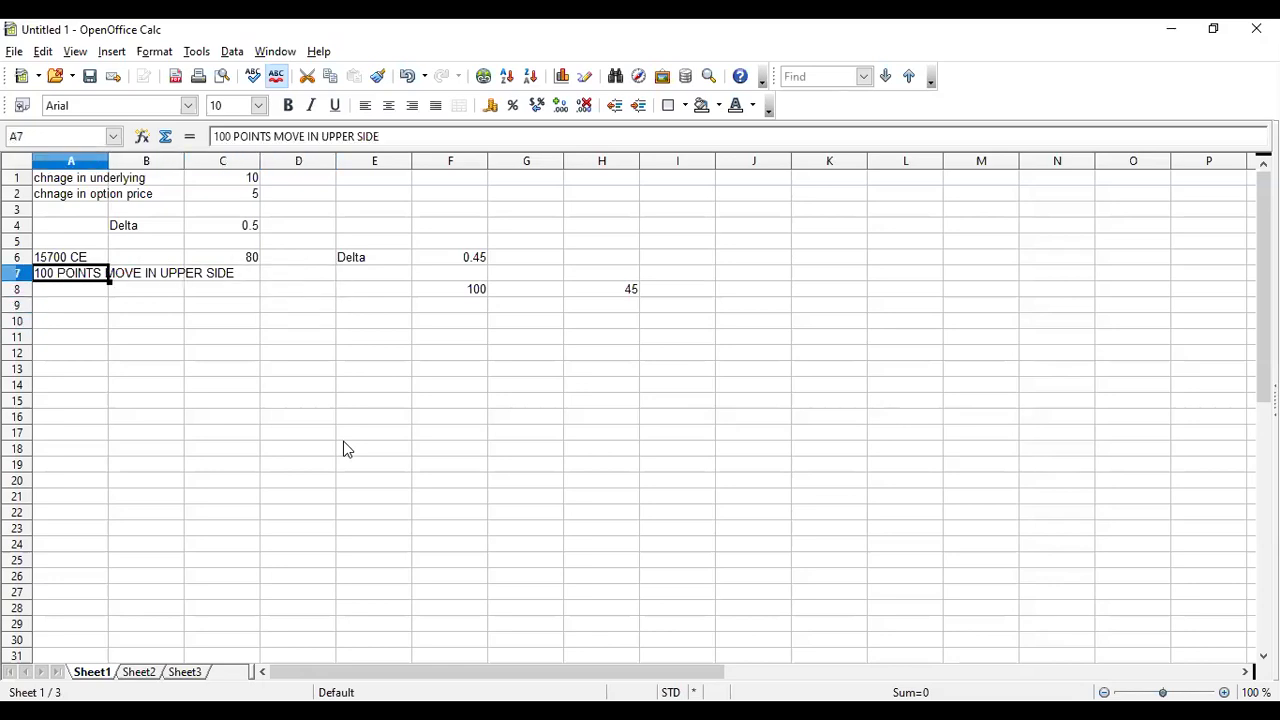
key("Up")
type("15650")
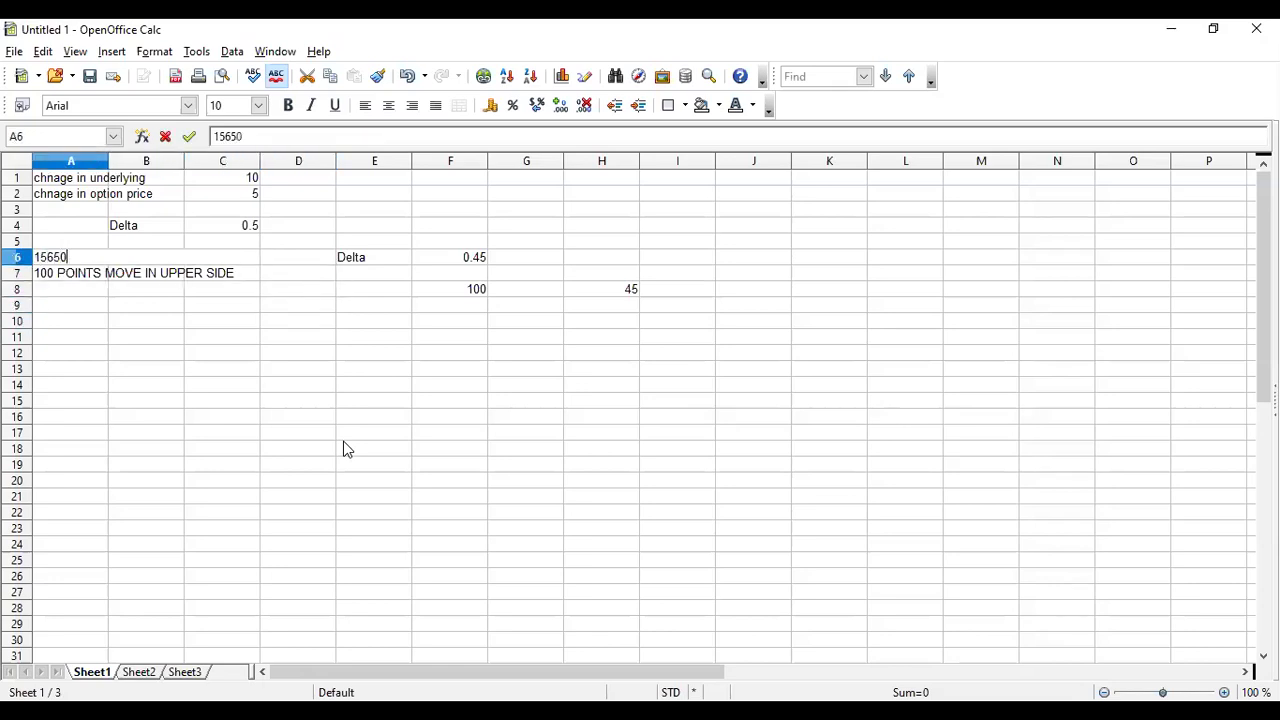
type(" c")
key("BackSpace")
key("BackSpace")
type("CE")
- Clear the option price from C6 on the 15650 CE row
key("Tab")
key("Tab")
key("Tab")
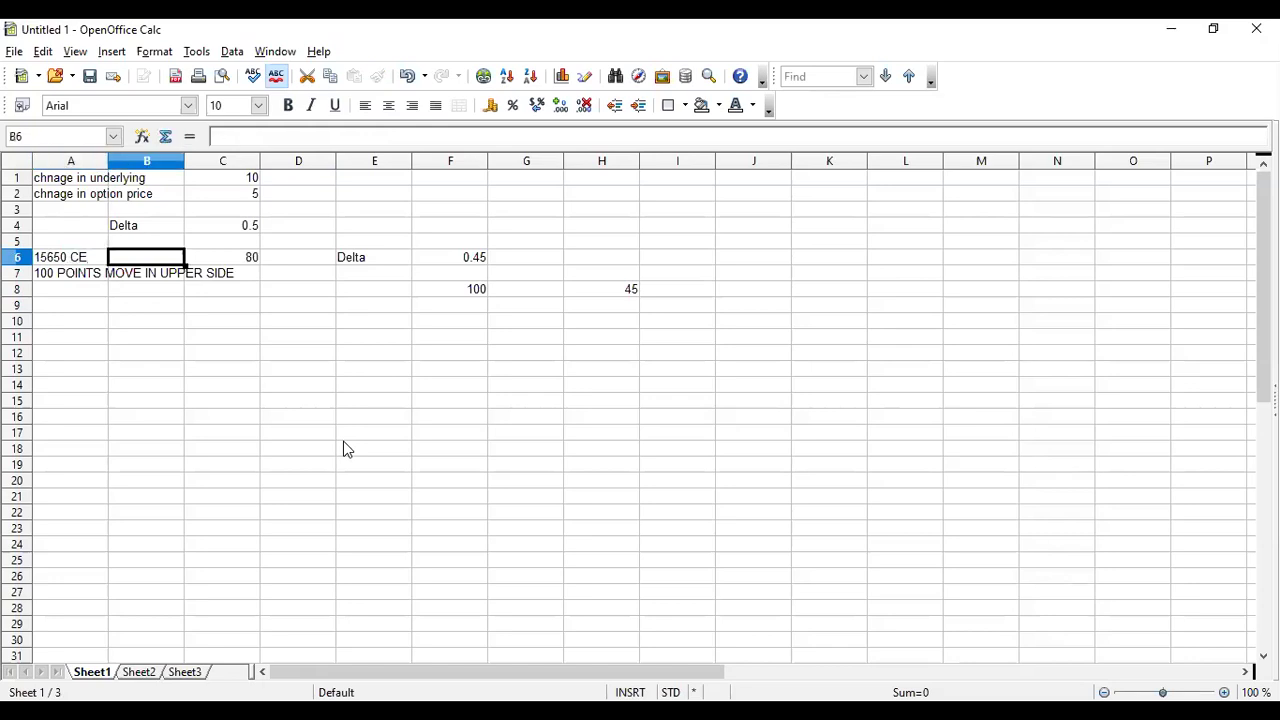
key("Left")
key("BackSpace")
key("Return")
- Set the option's delta in F6 to 0.5
key("Tab")
key("Tab")
key("Tab")
key("Tab")
type(".")
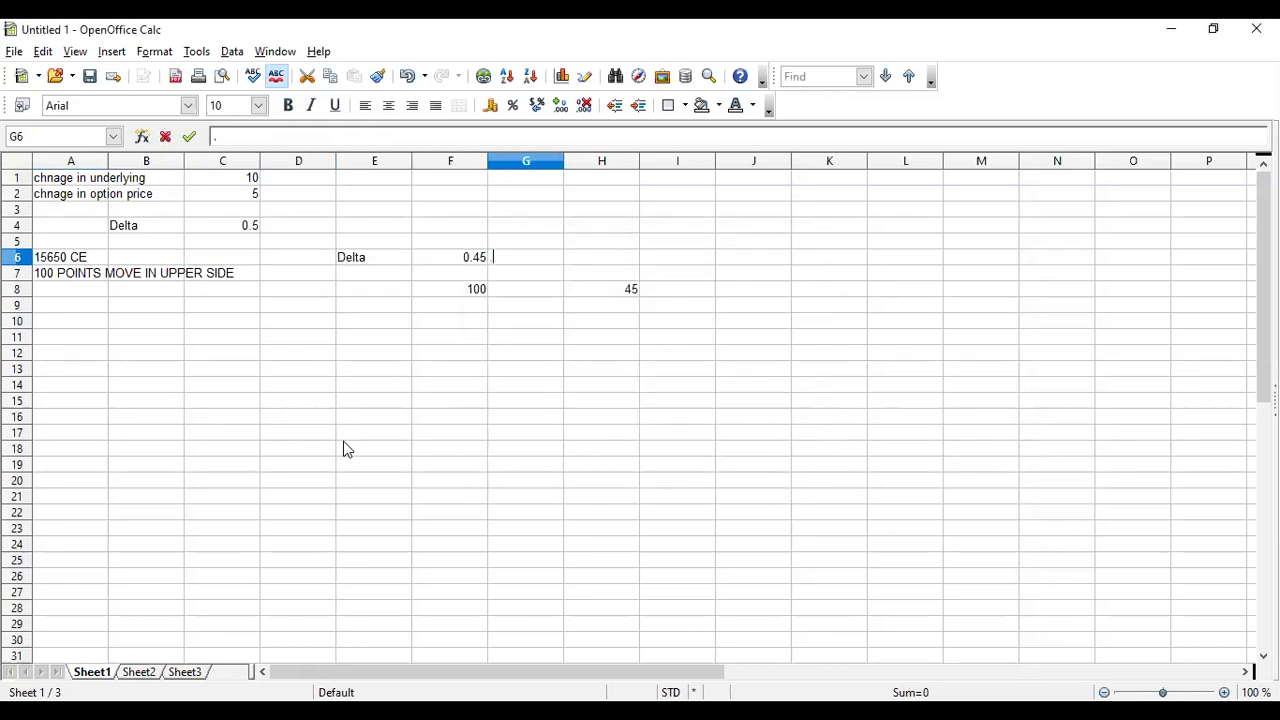
key("Escape")
key("Left")
key("Delete")
type("0.5")
key("Return")
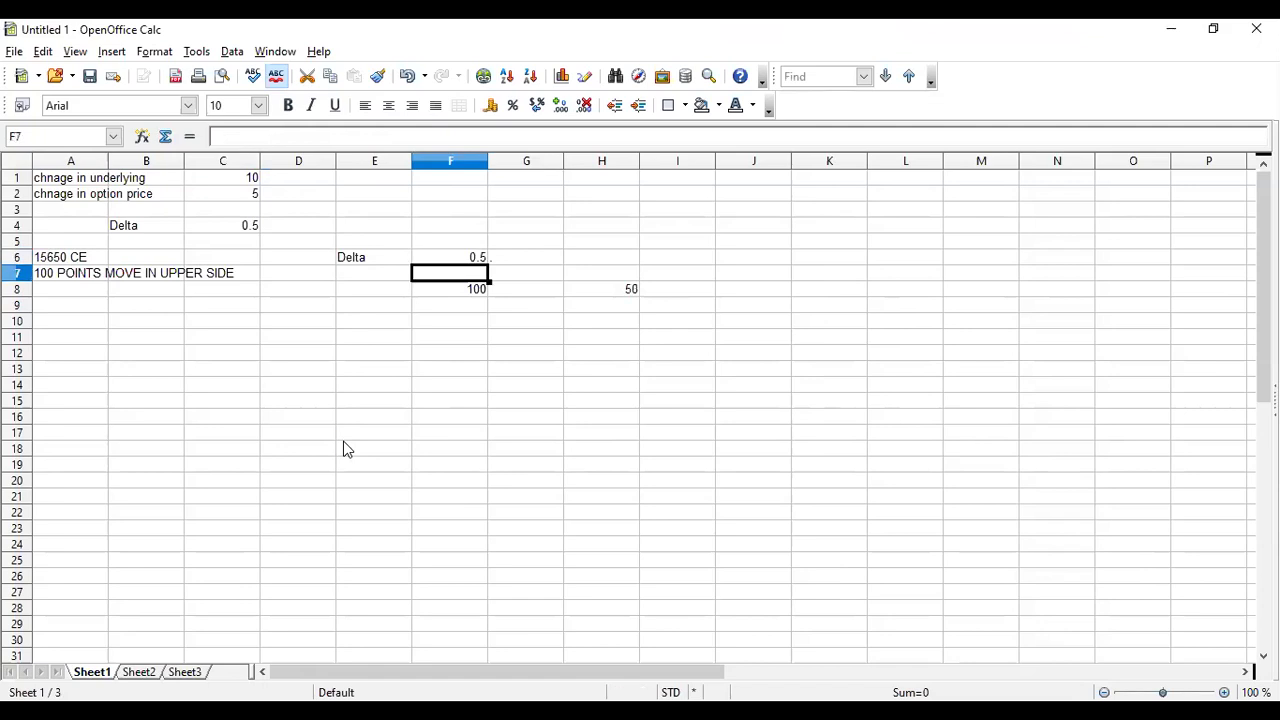
- Delete the stray period from G6, next to the option's delta value
key("Down")
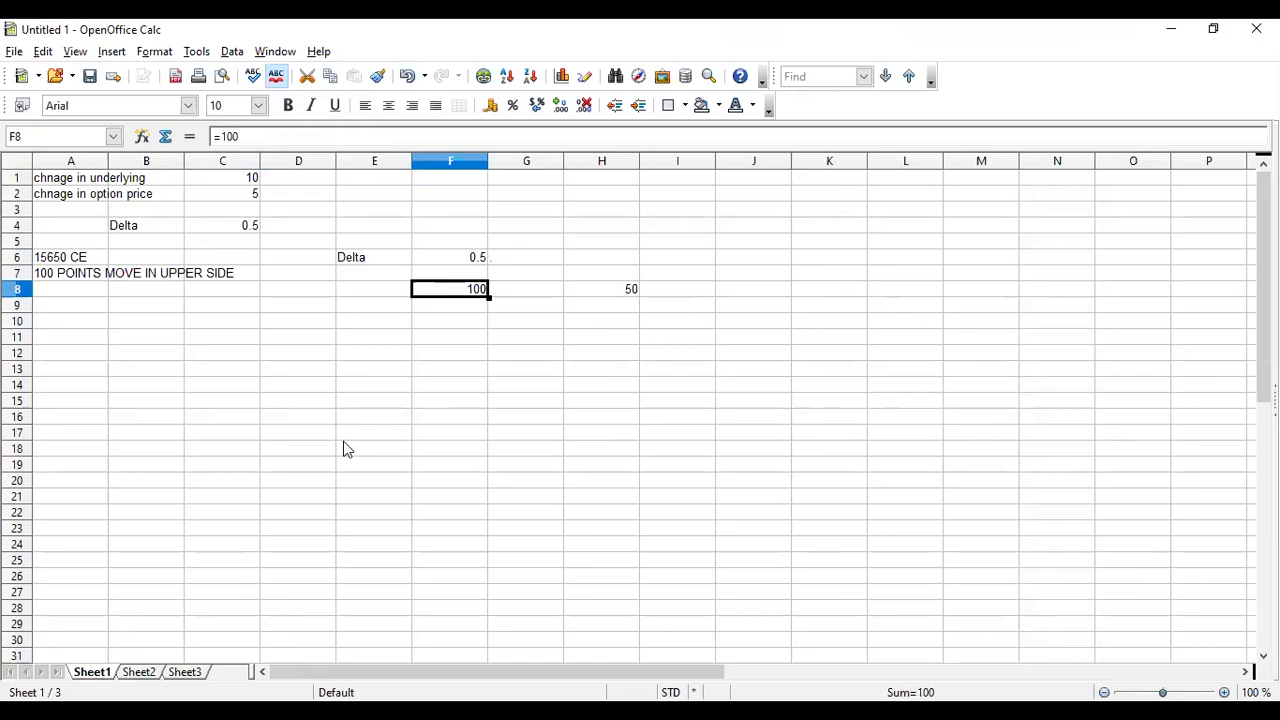
key("Up")
key("Right")
key("Up")
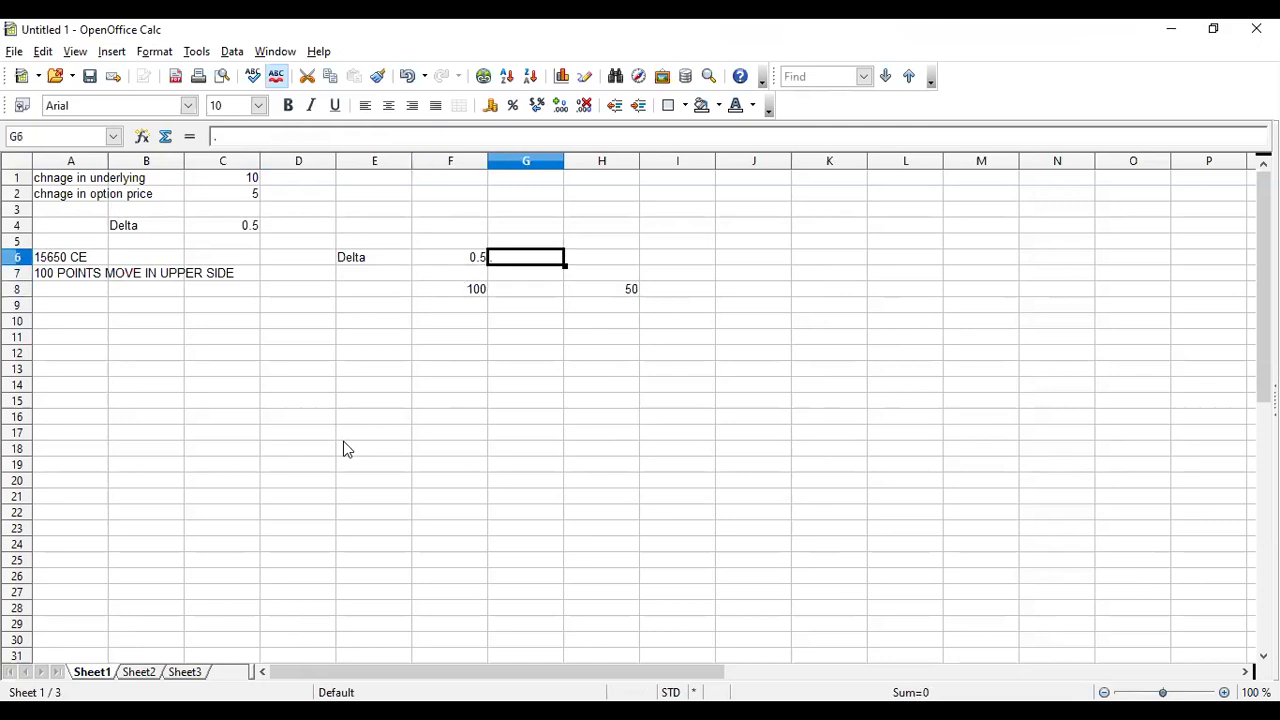
key("BackSpace")
key("Return")
key("Down")
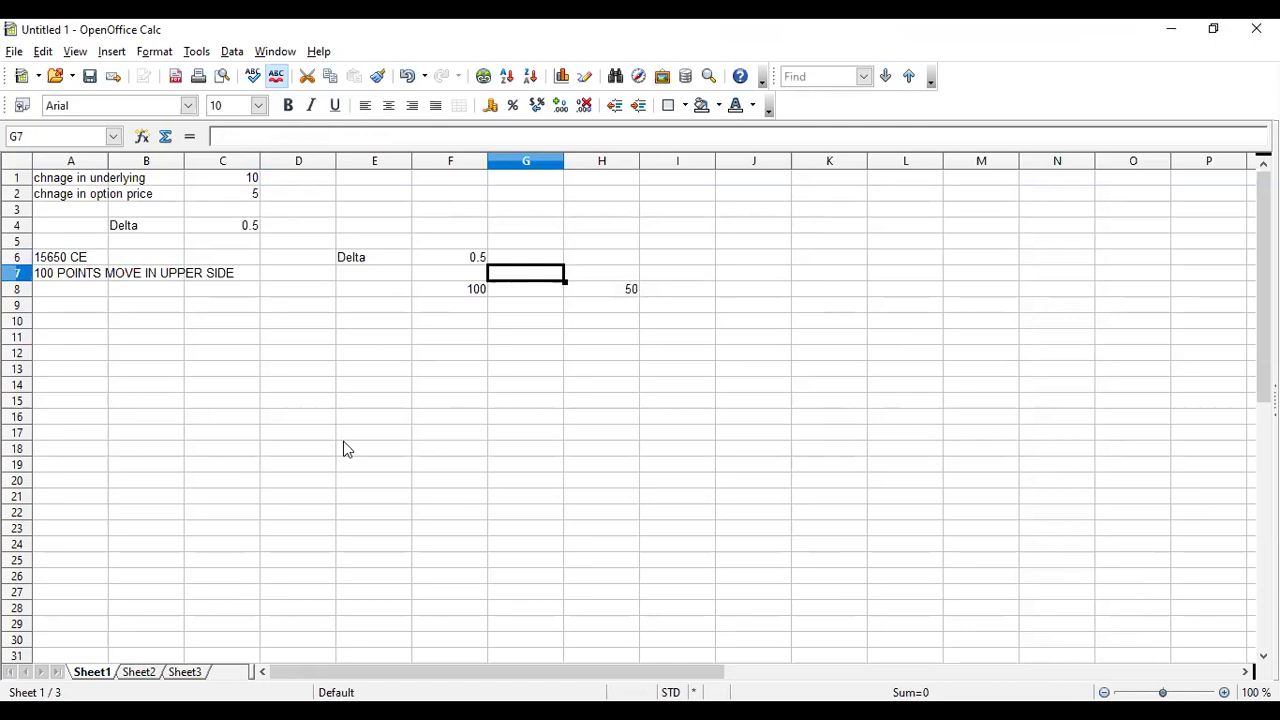
key("Down")
key("Left")
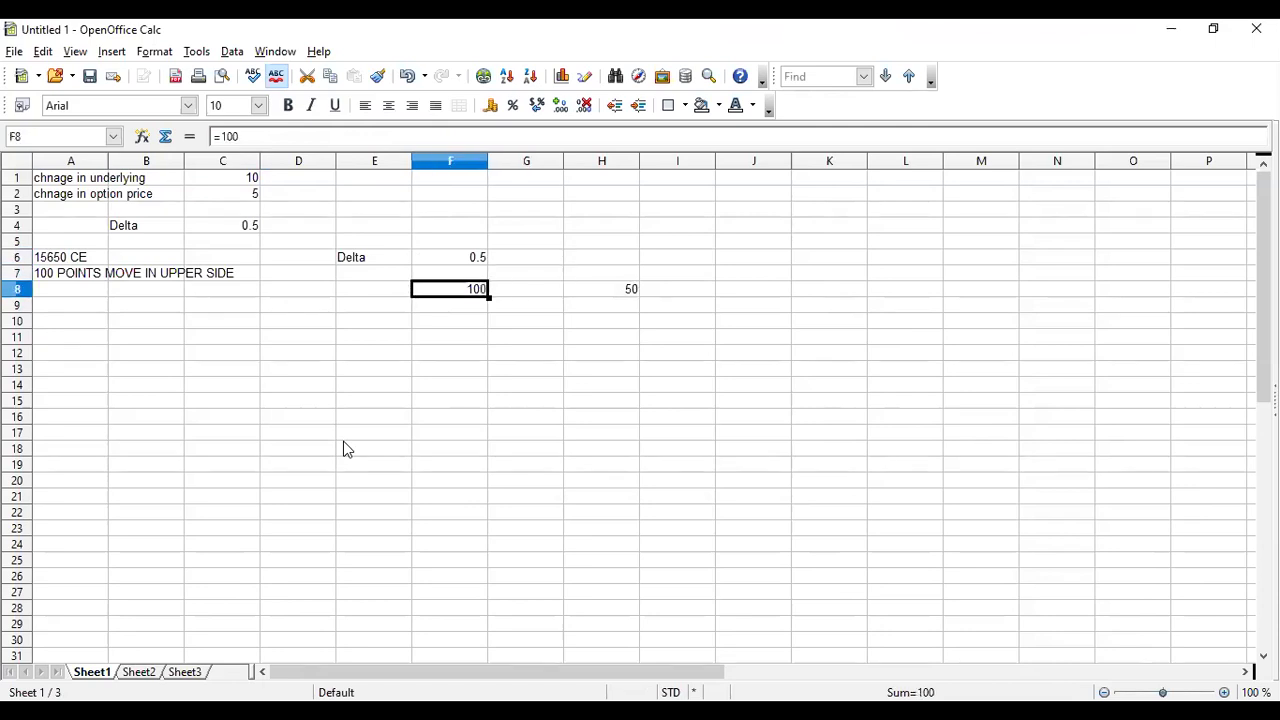
key("Right")
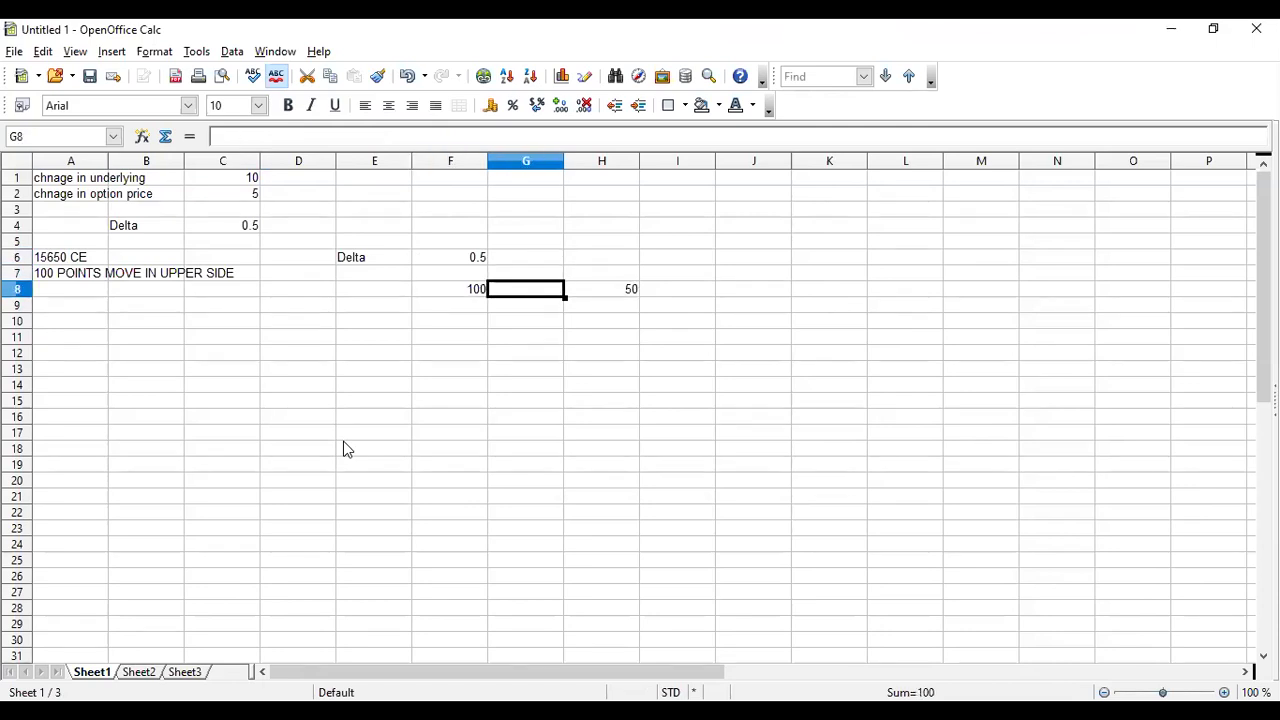
key("Right")
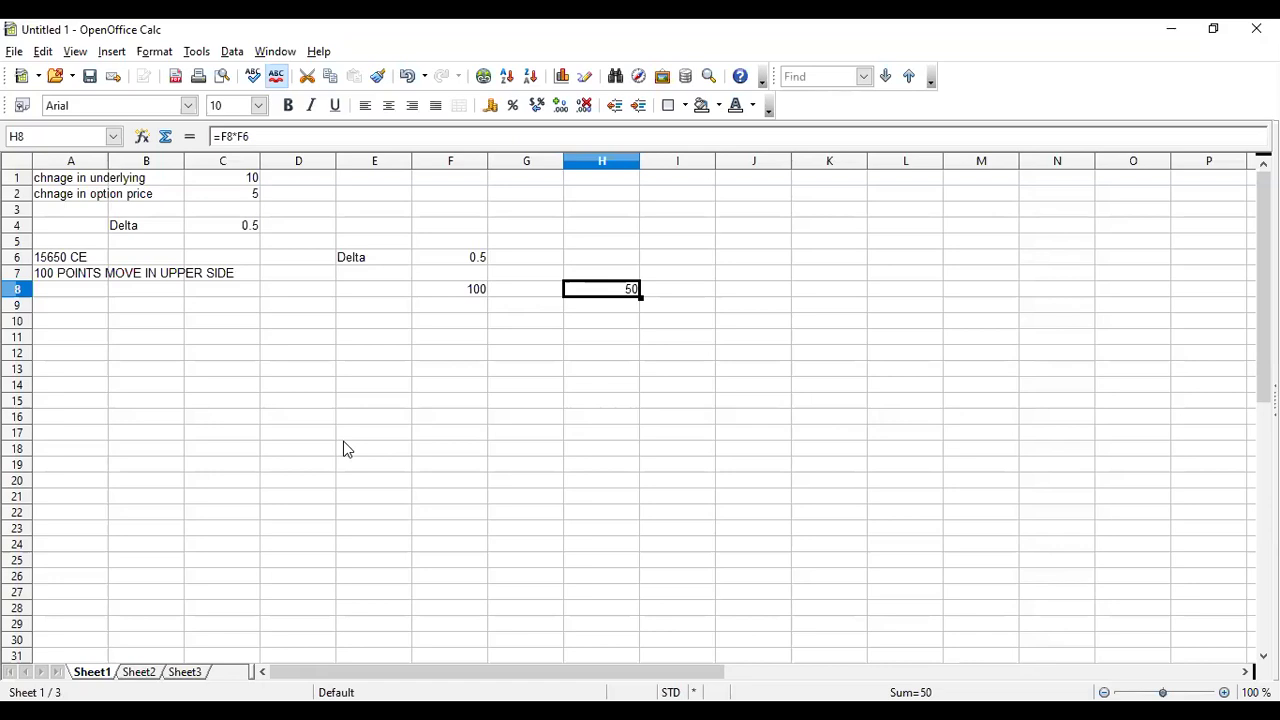
key("Down")
key("Left")
key("Left")
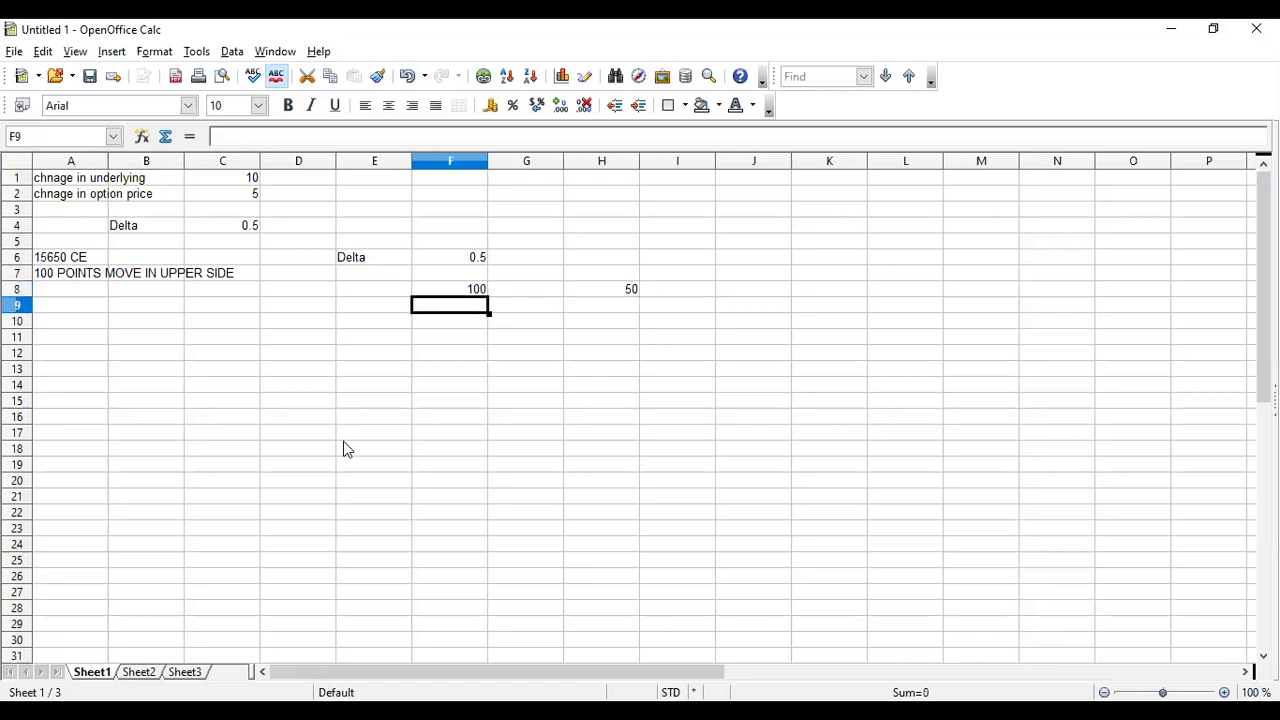
key("Down")
key("Left")
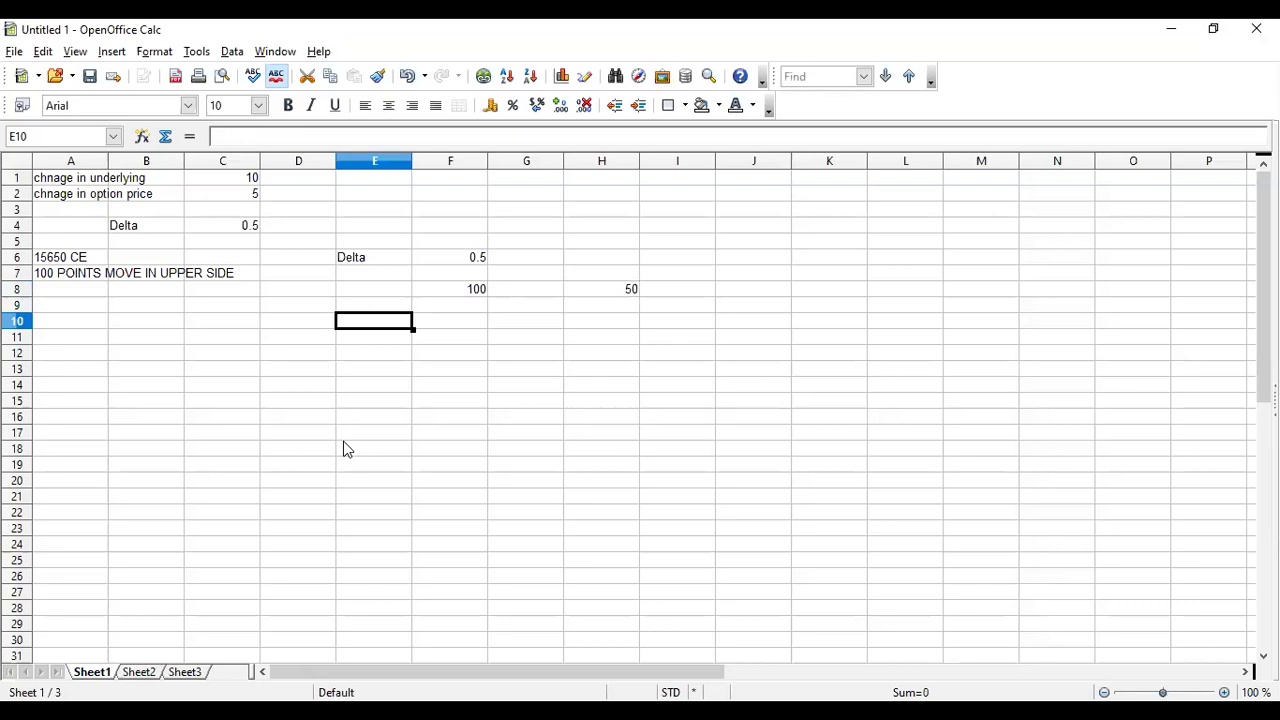
type("=")
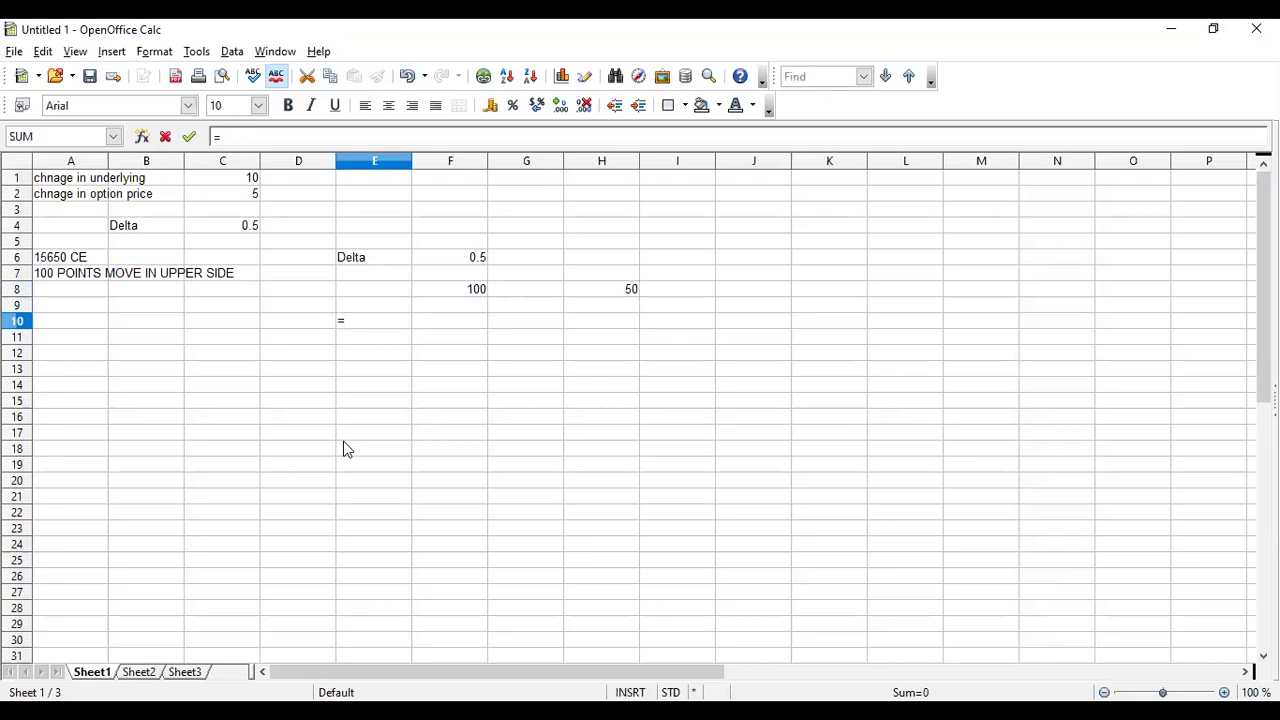
key("Right")
key("Up")
key("Up")
type("*")
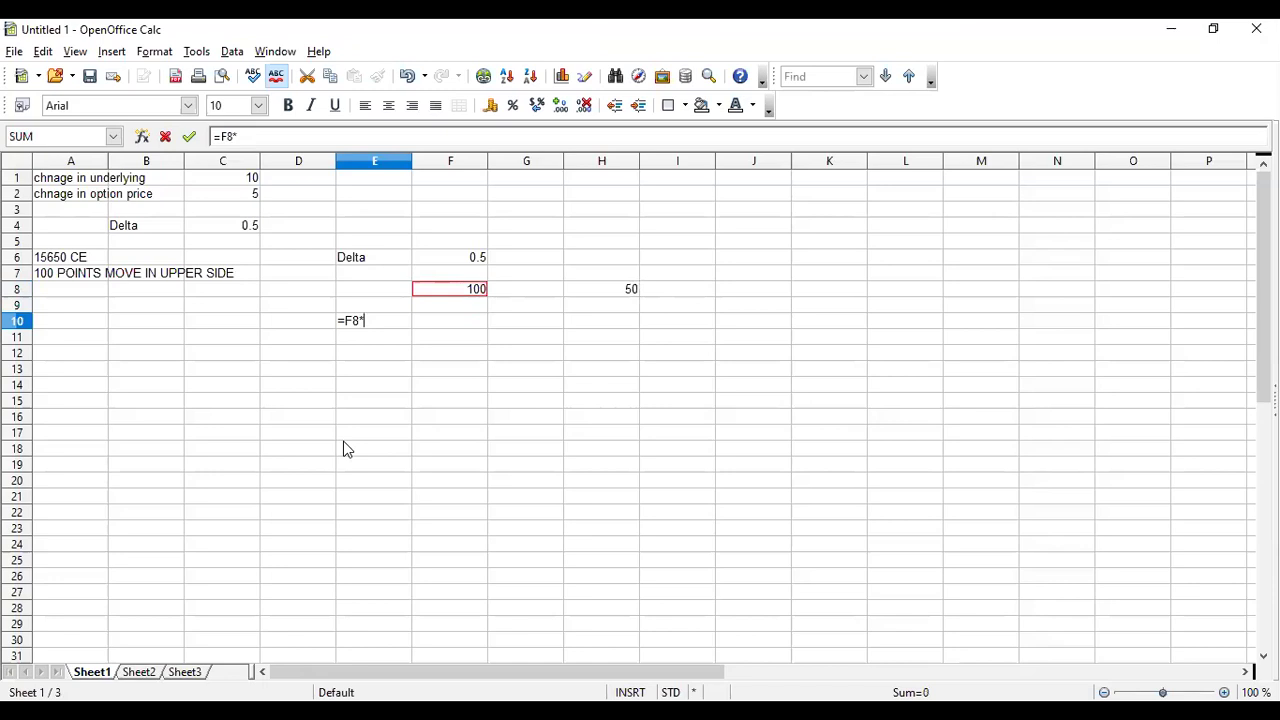
key("Escape")
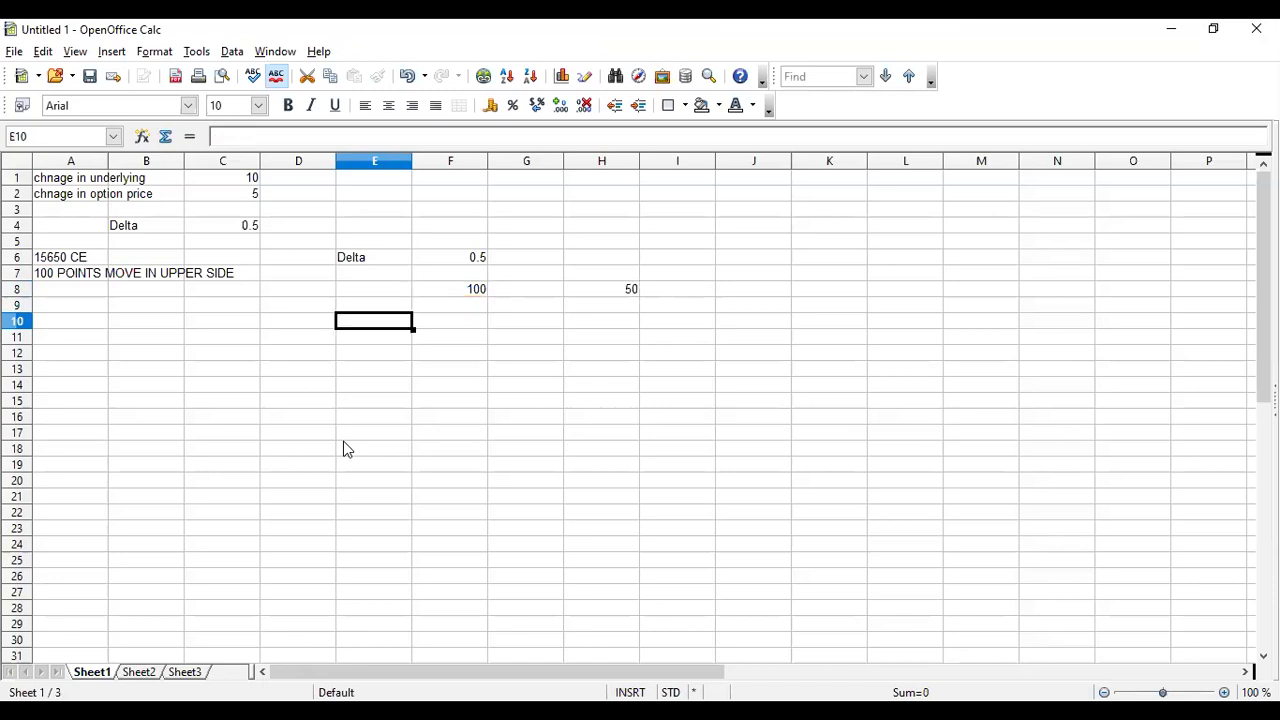
- Add the label "Nifty futs" in E10 and enter 1 beside it in F10
key("Right")
key("Up")
key("Up")
key("Down")
key("Down")
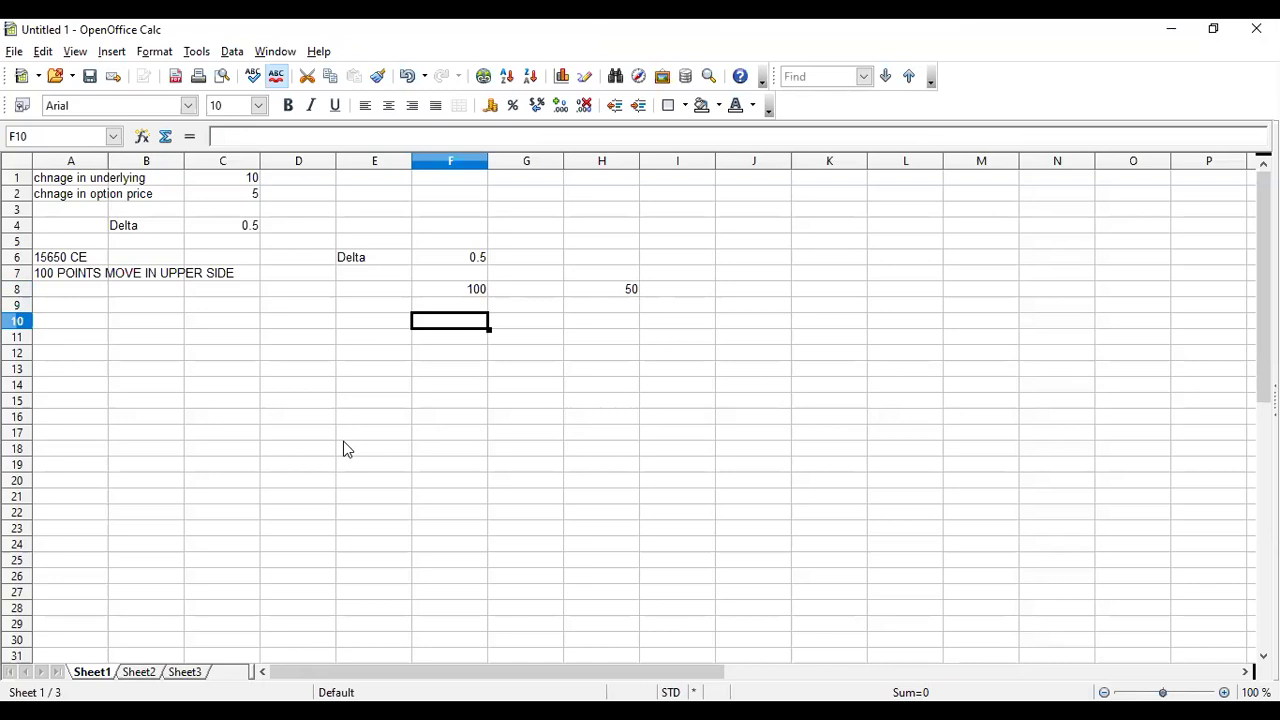
key("Left")
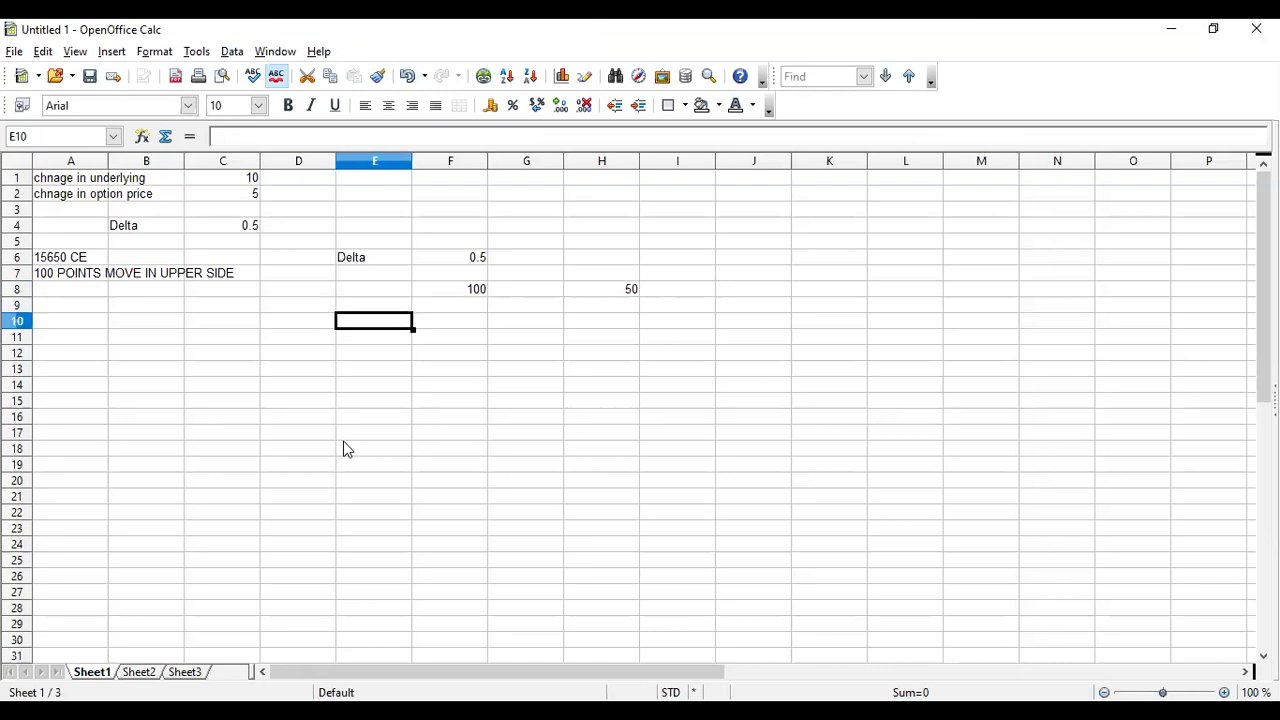
type("Nifty futs")
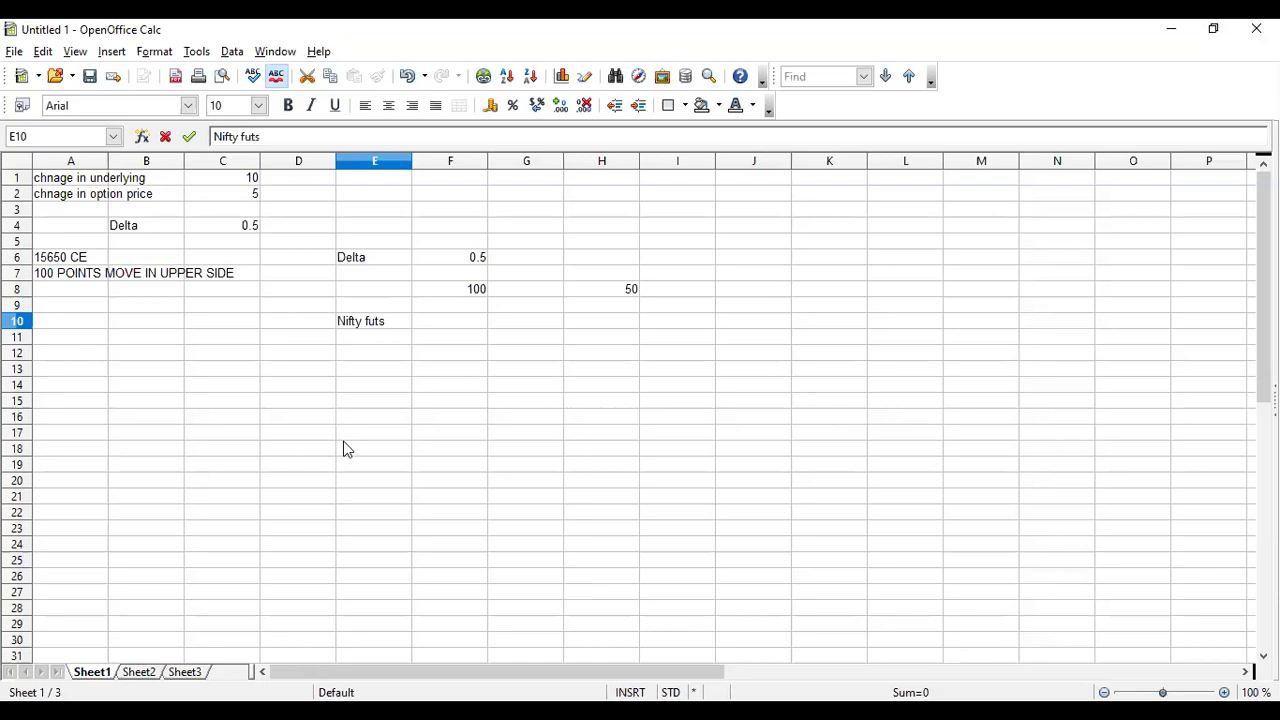
key("Tab")
type("1")
key("Return")
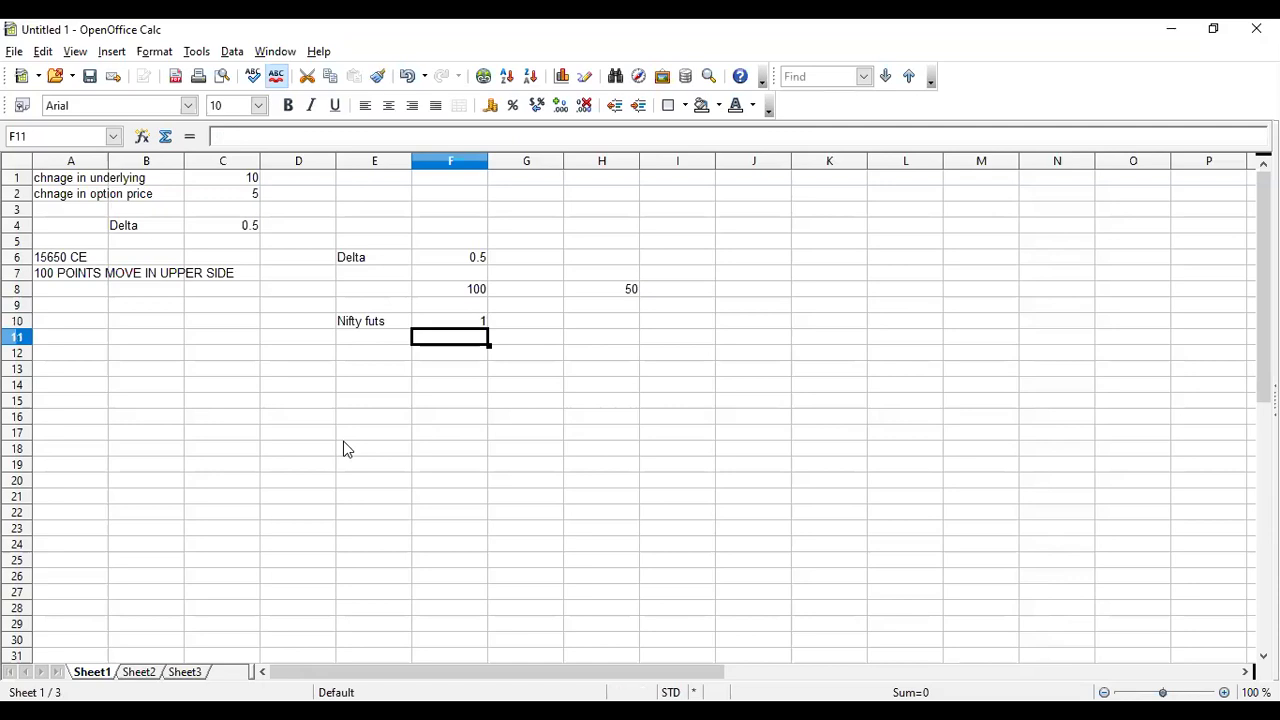
- Enter the formula =F10/F6 in F11 to divide the Nifty futures quantity by the option's delta
type("=")
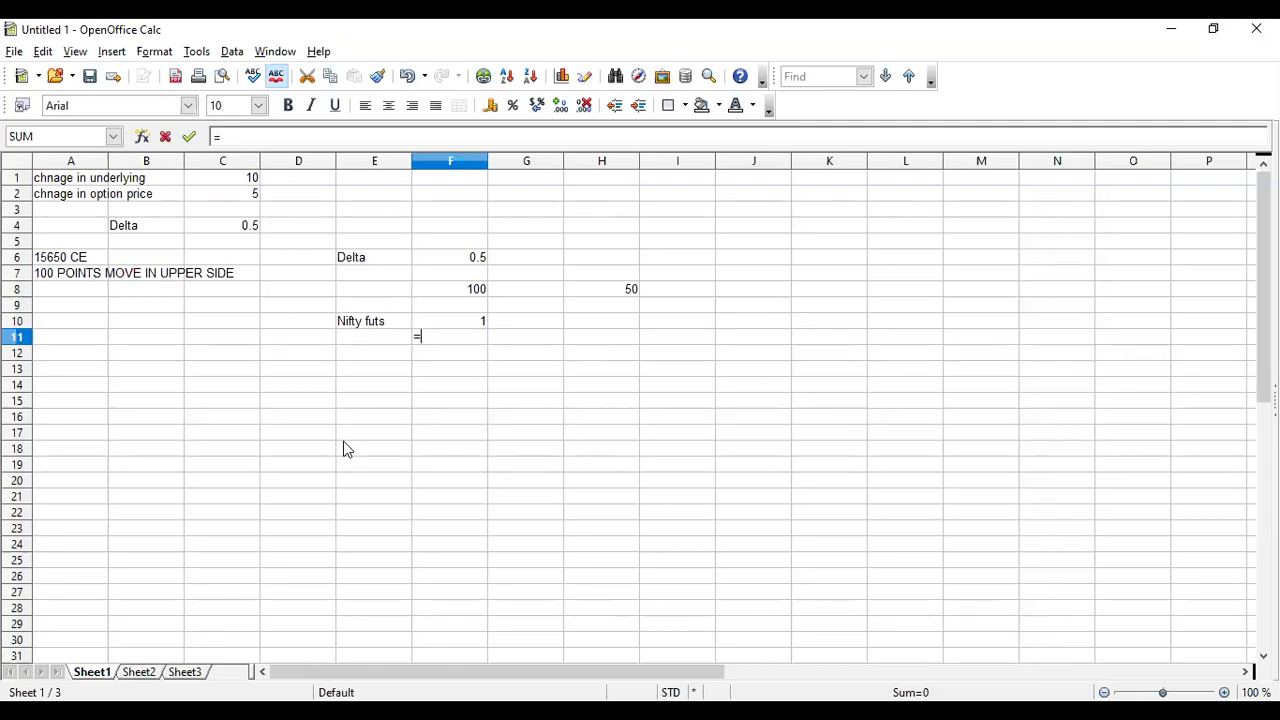
key("Up")
type("/")
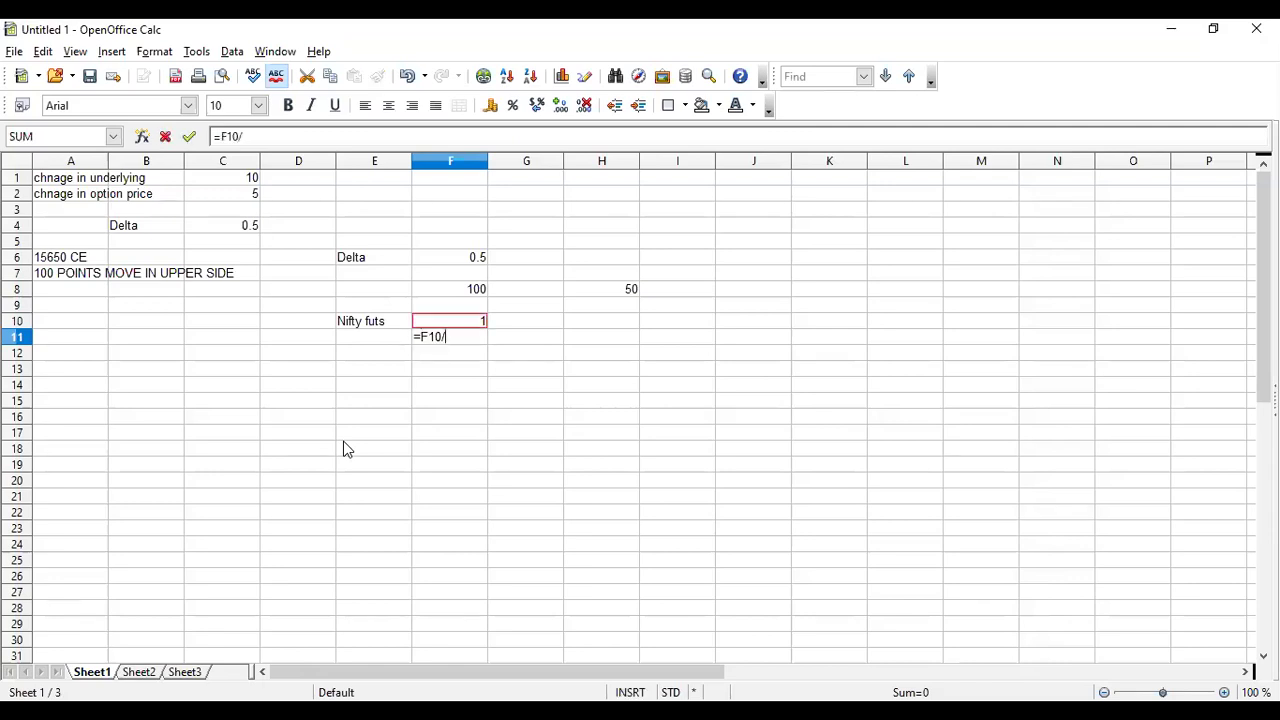
key("Up")
key("Up")
key("Up")
key("Up")
key("Up")
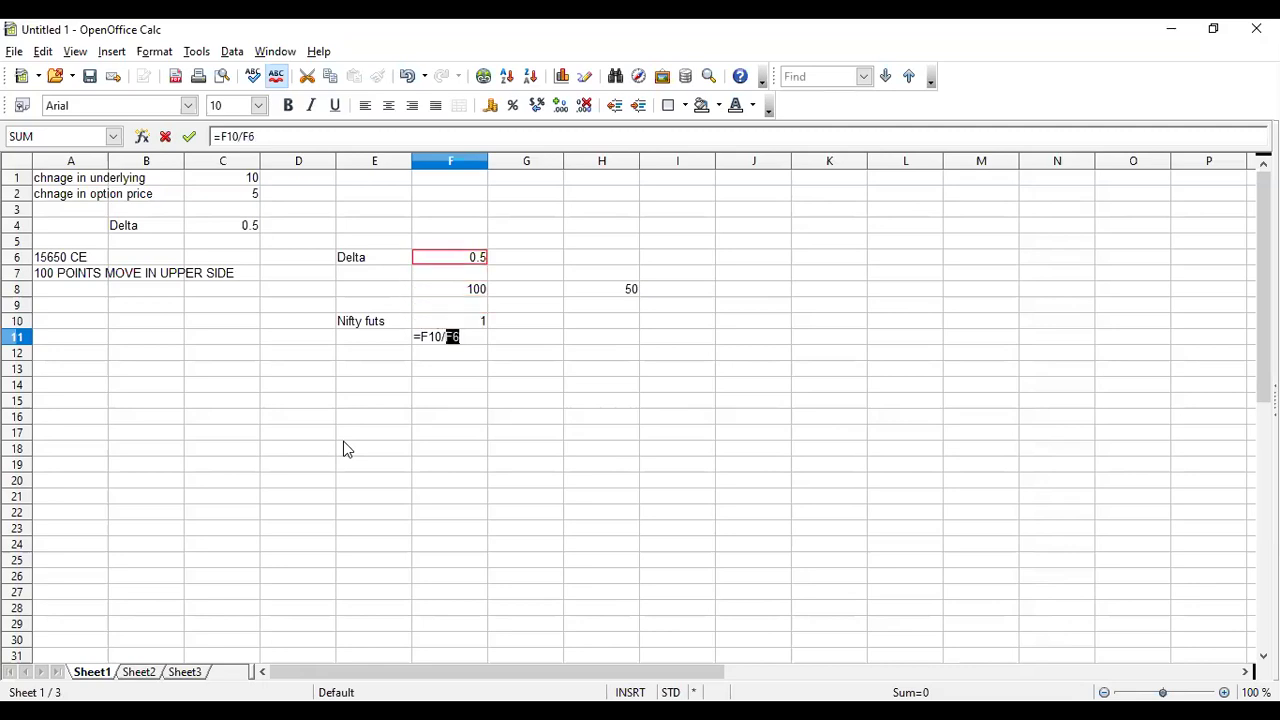
key("Return")
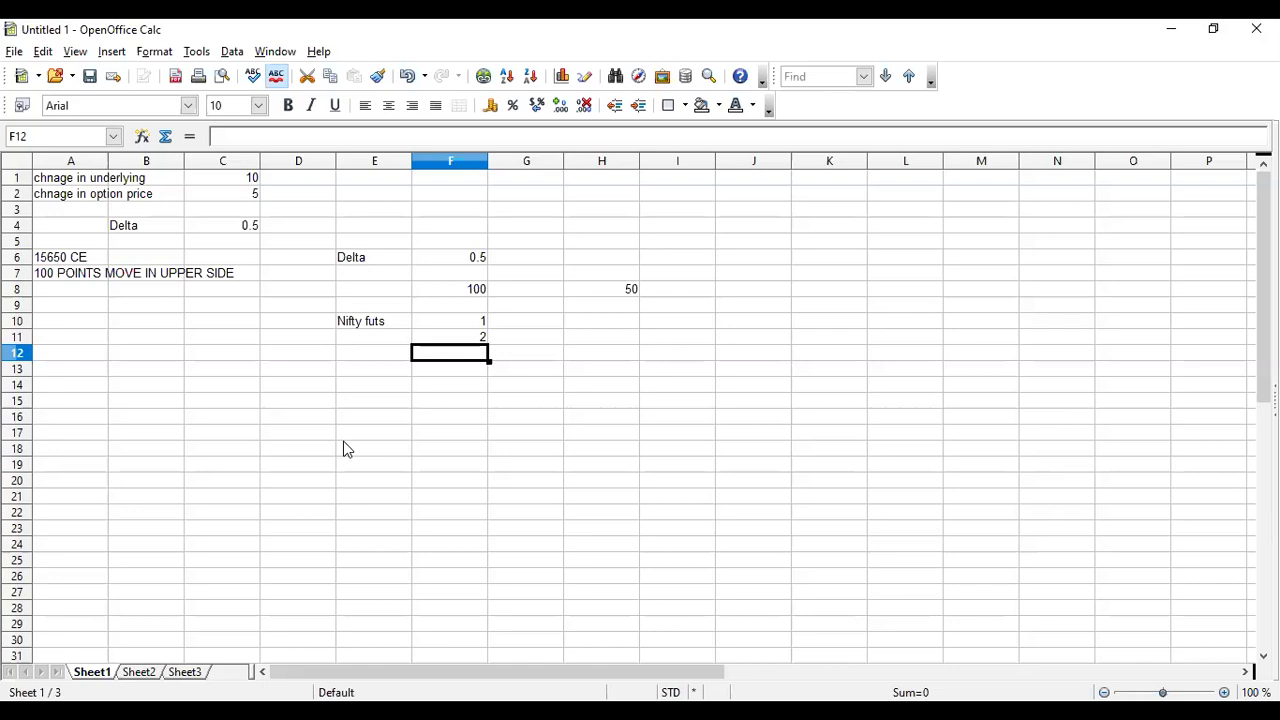
- Change the option label in A6 to "15650 PE"
key("Up")
key("Up")
key("Up")
key("Up")
key("Up")
key("Left")
key("Left")
key("Left")
key("Left")
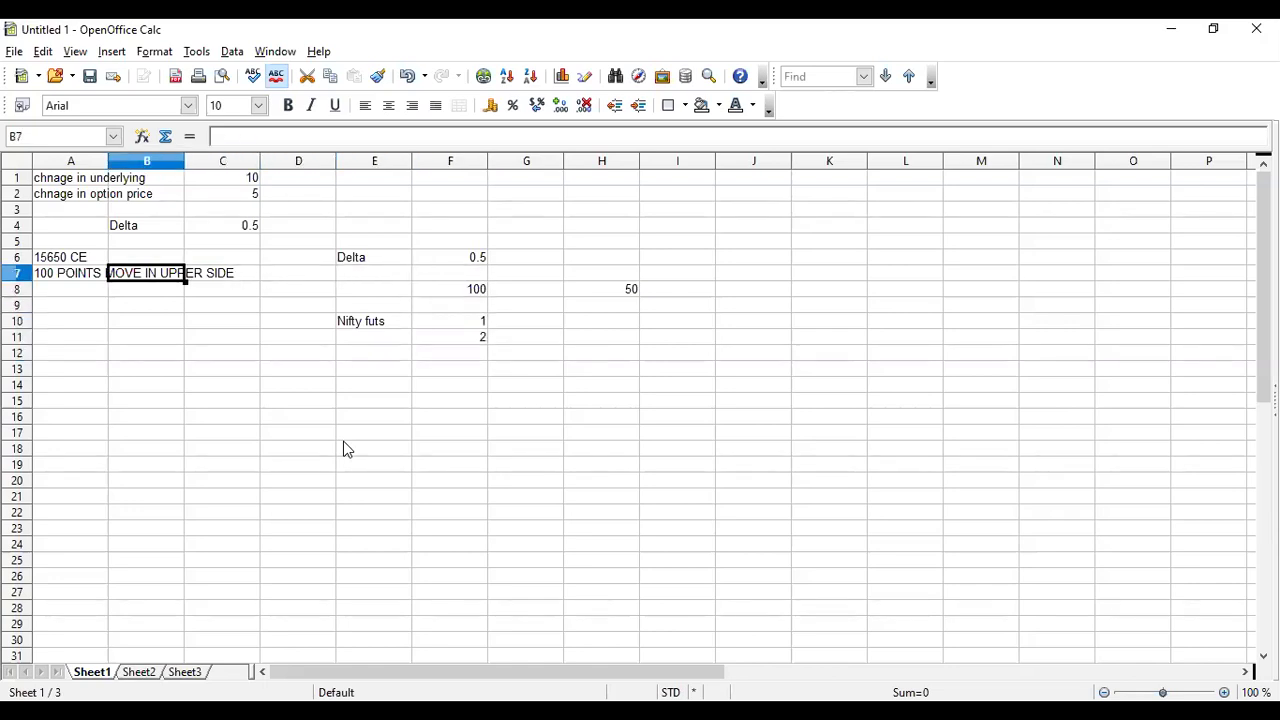
key("Up")
key("Left")
type("15650 ")
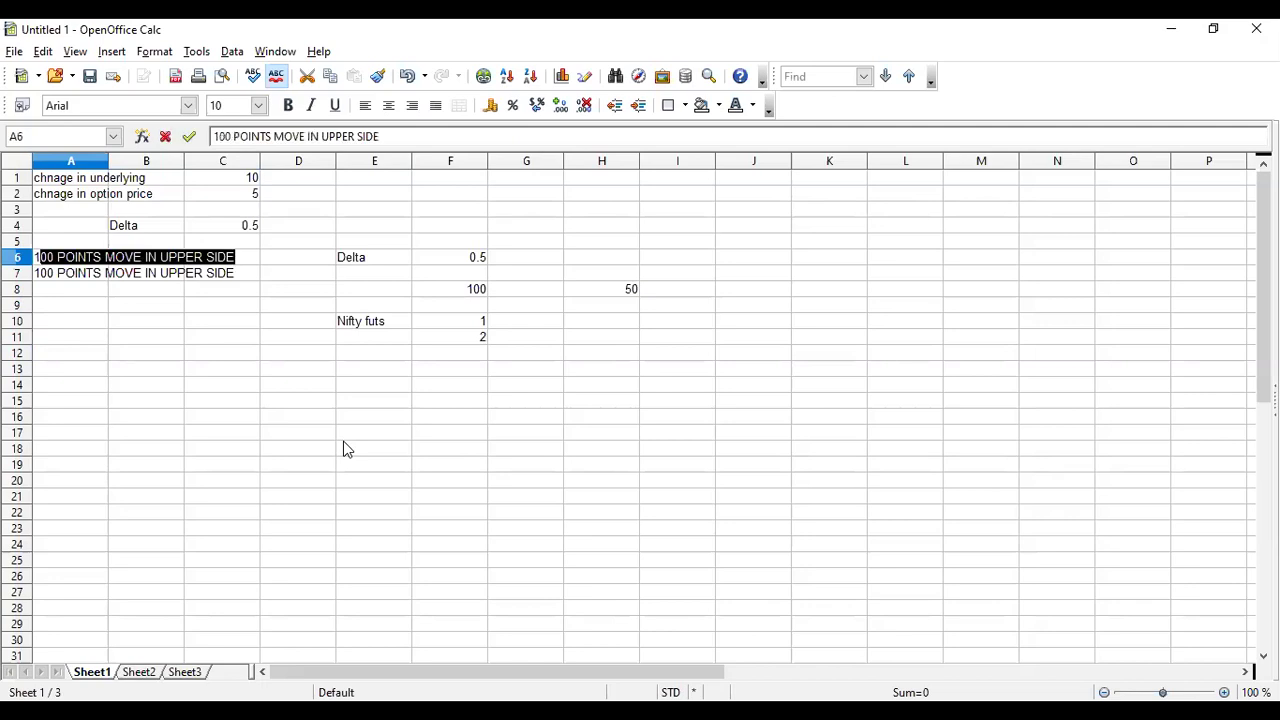
type("pe")
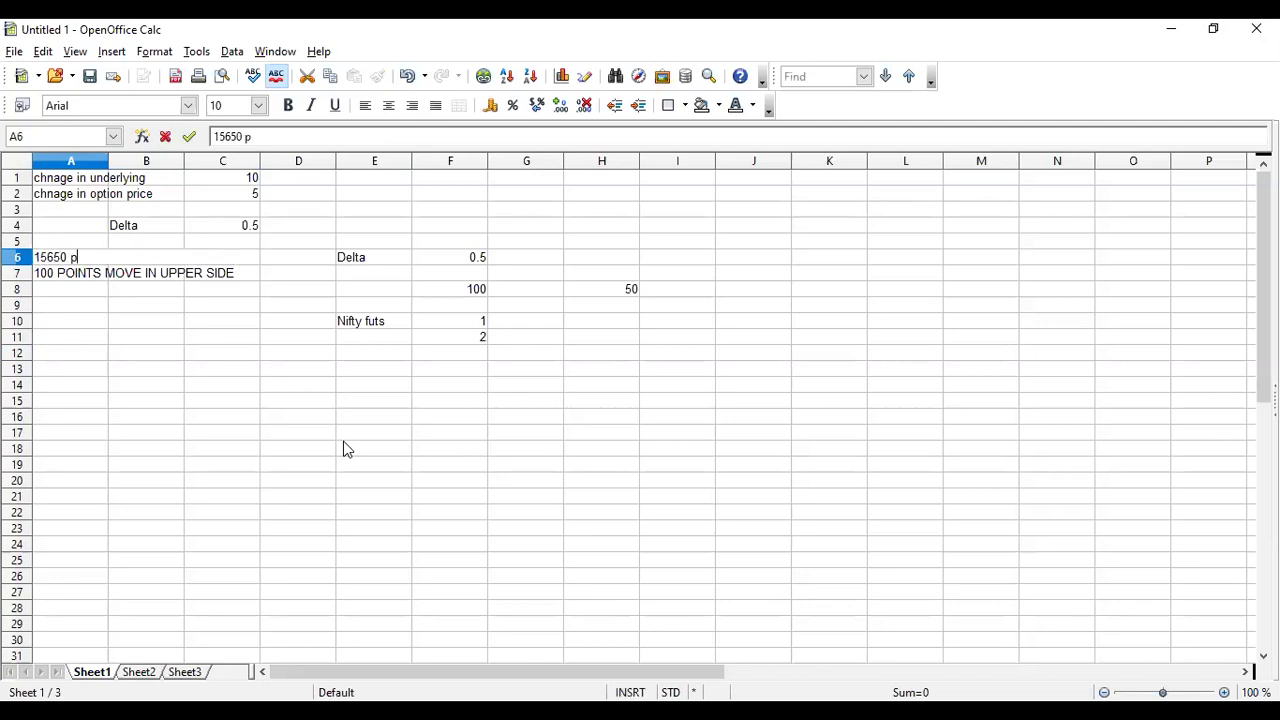
key("BackSpace")
key("BackSpace")
type("PE")
key("Right")
- Set the Nifty futs quantity in F10 to 2
key("Right")
key("Right")
key("Right")
key("Right")
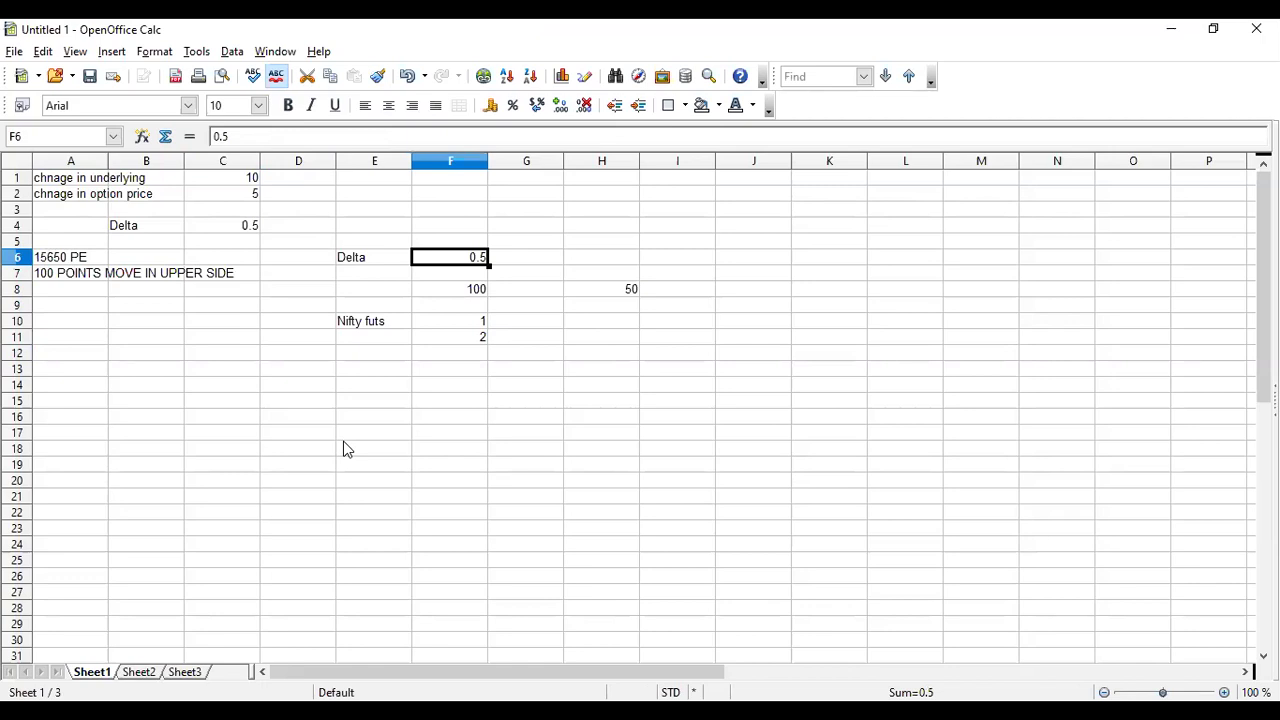
key("Down")
key("Down")
key("Down")
key("Down")
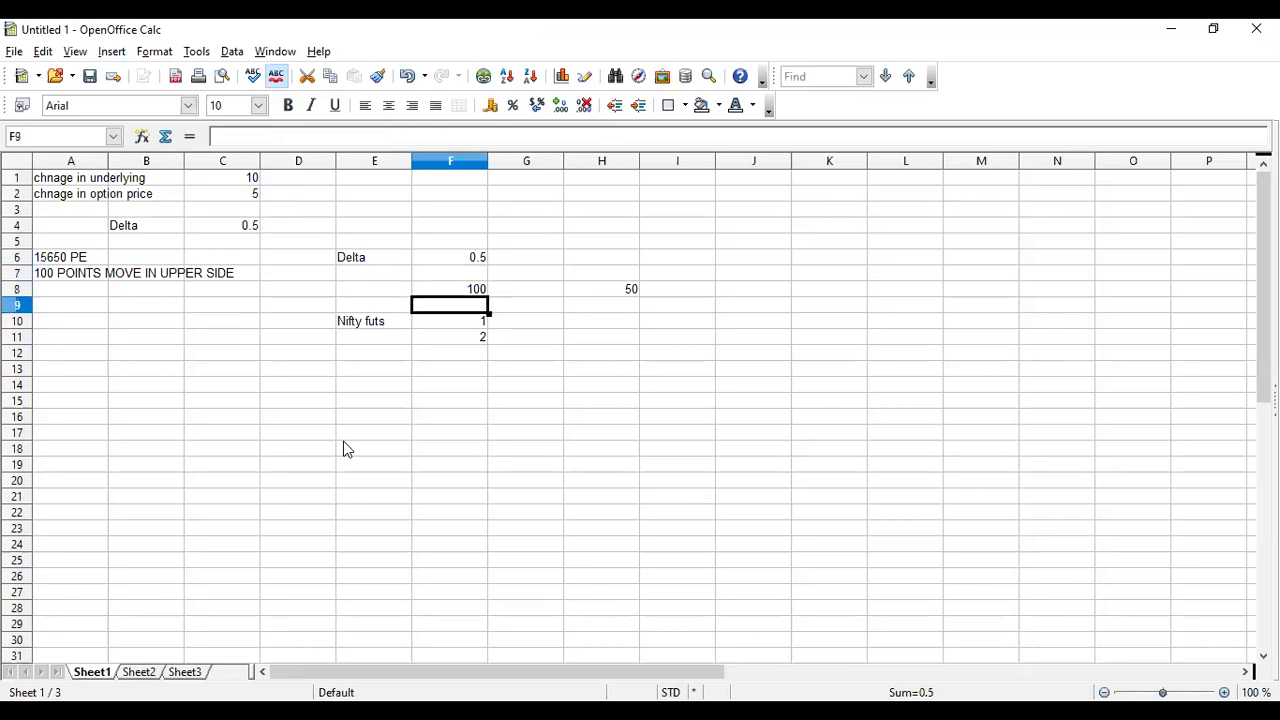
type("2")
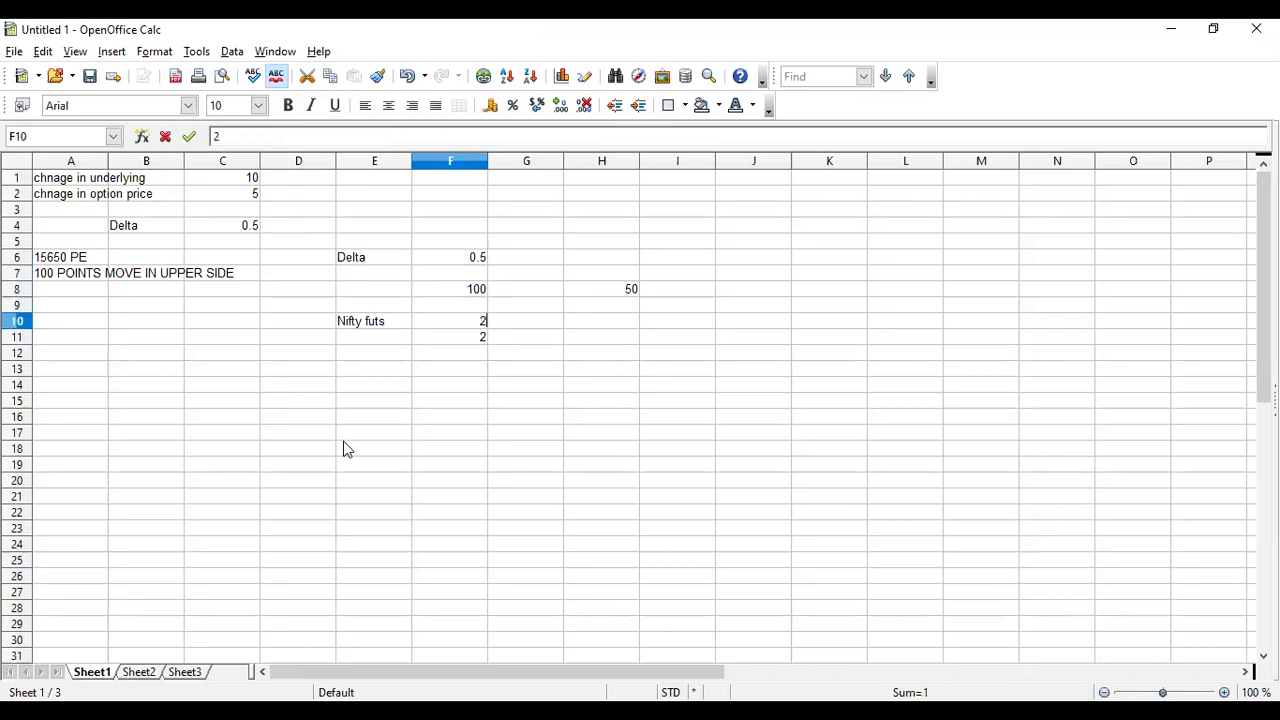
key("Return")
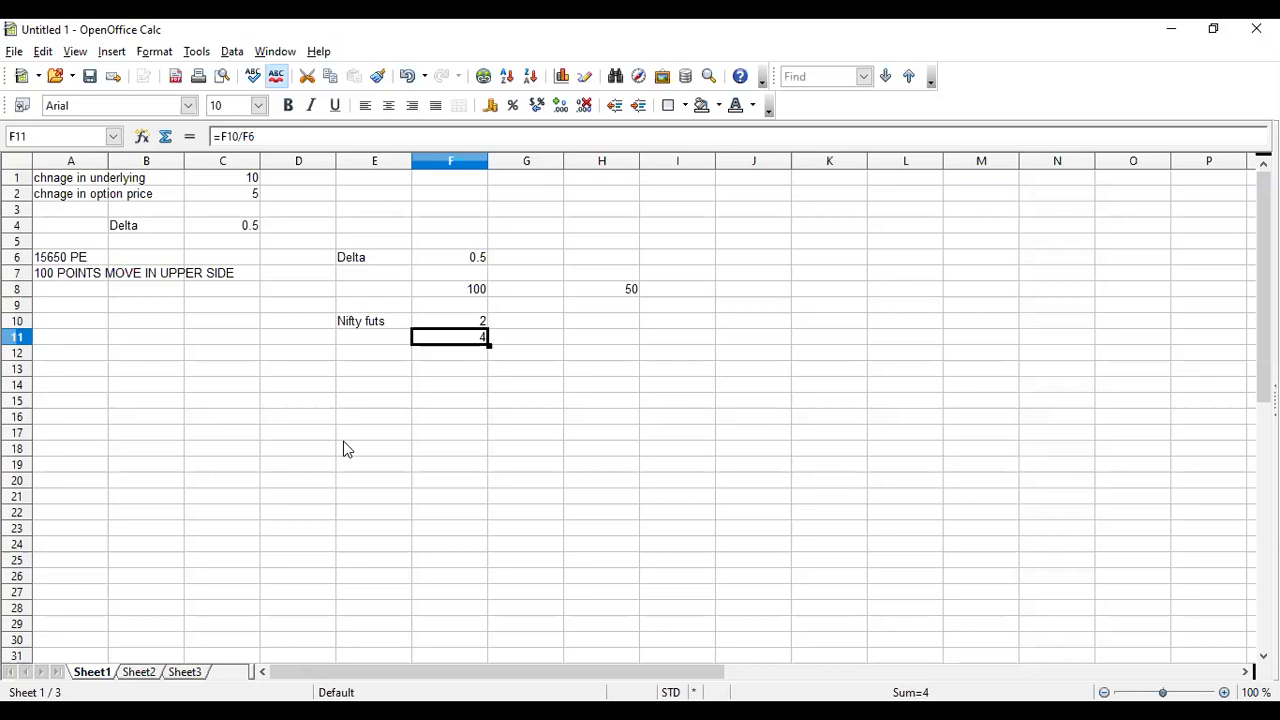
- Select the option's delta value in F6
key("Up")
key("Up")
key("Up")
key("Up")
key("Up")
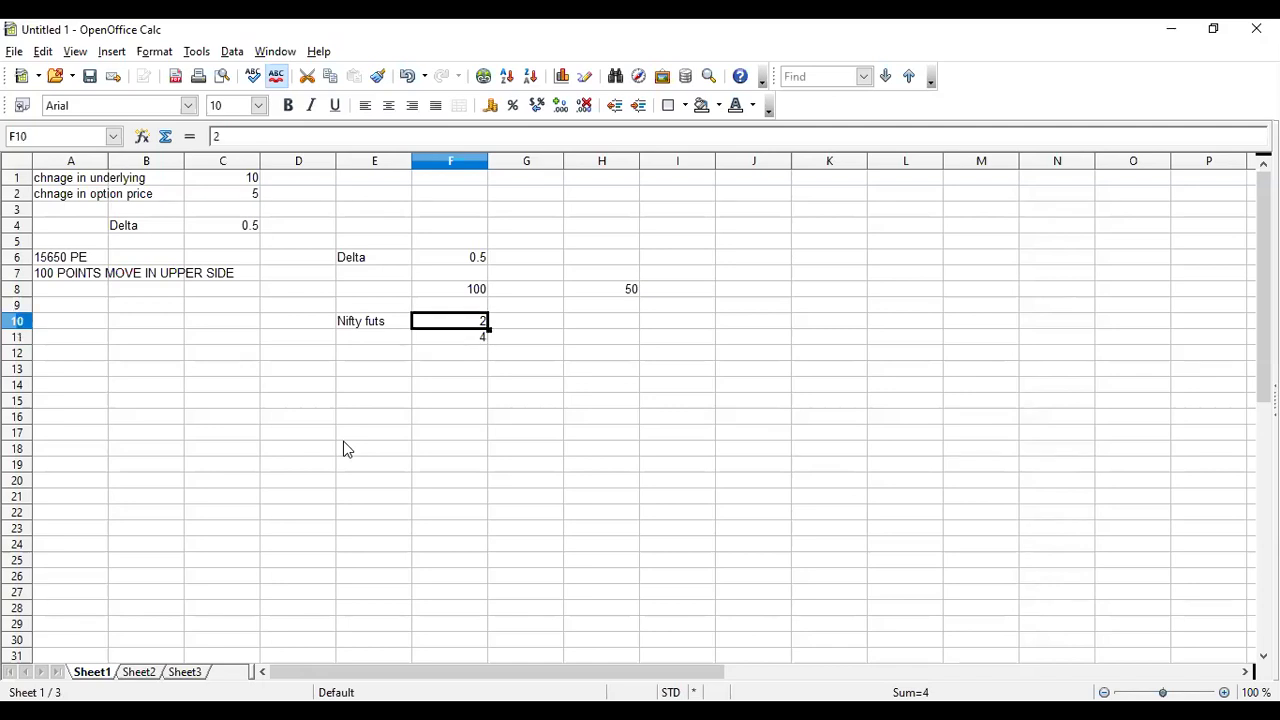